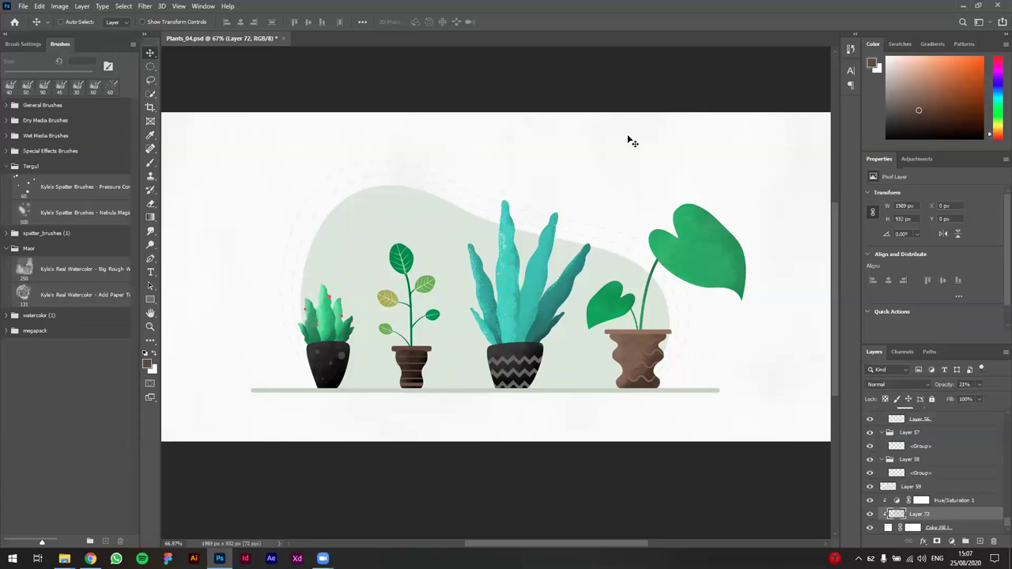
{"action": "scroll", "coordinate": [461, 210], "scroll_direction": "up", "scroll_amount": 2}
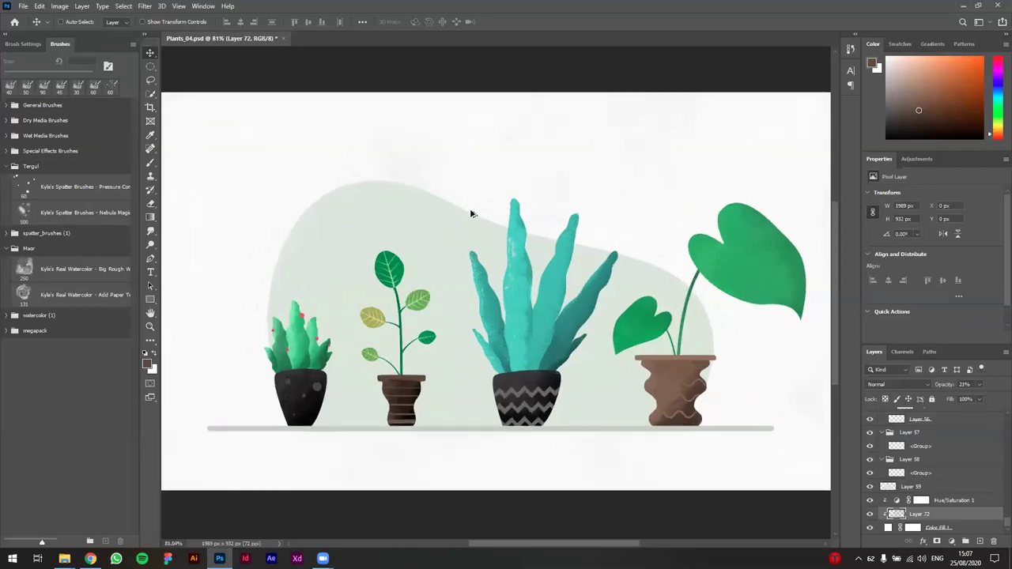
{"action": "scroll", "coordinate": [470, 214], "scroll_direction": "up", "scroll_amount": 1}
{"action": "scroll", "coordinate": [516, 227], "scroll_direction": "down", "scroll_amount": 1}
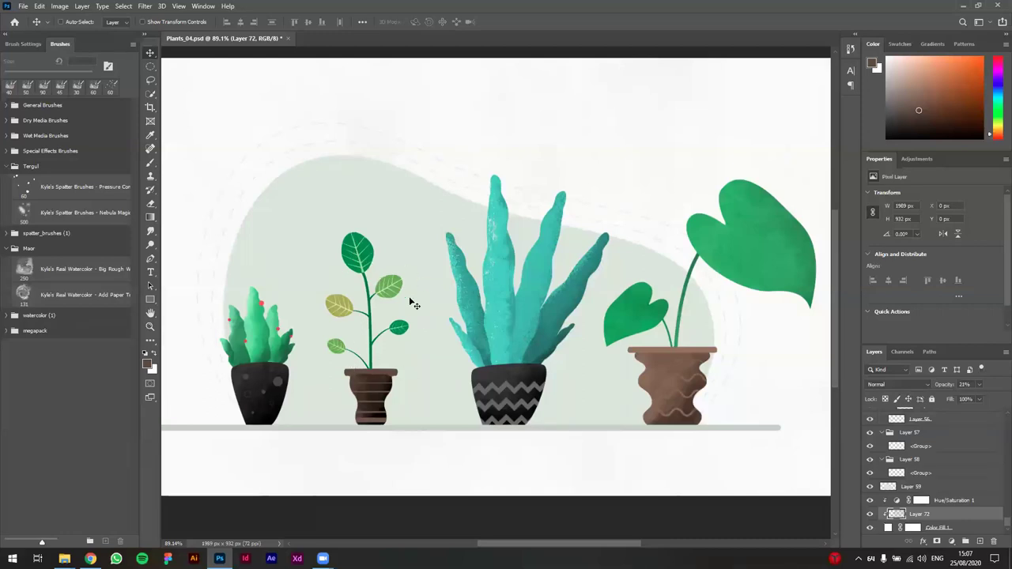
{"action": "scroll", "coordinate": [604, 186], "scroll_direction": "down", "scroll_amount": 1}
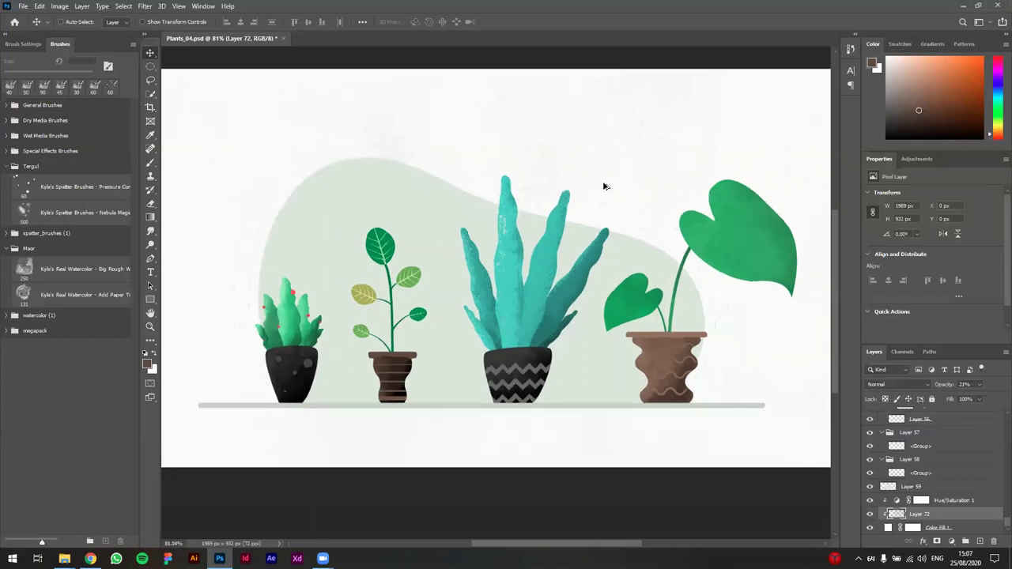
{"action": "scroll", "coordinate": [432, 200], "scroll_direction": "up", "scroll_amount": 1}
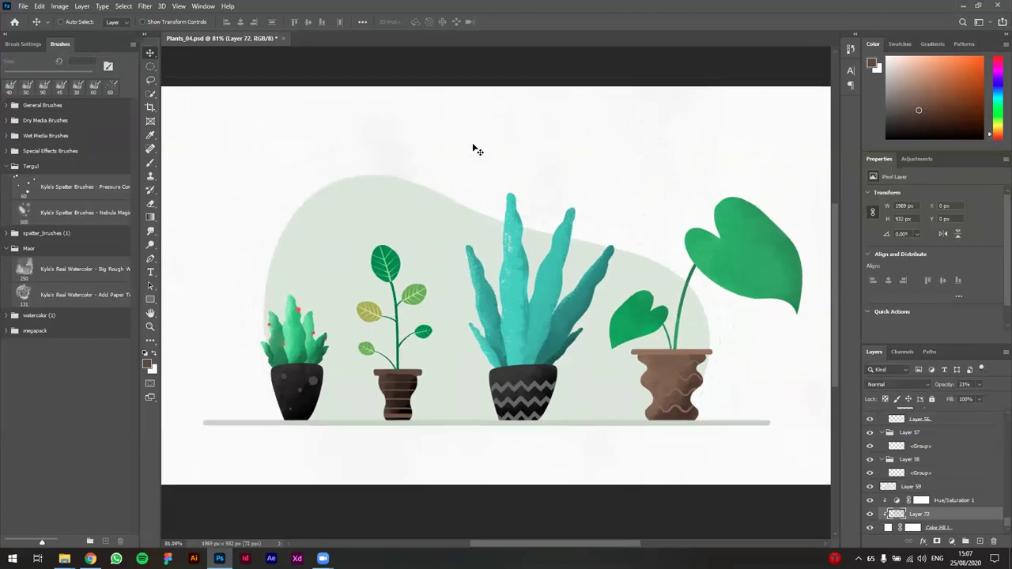
{"action": "left_click_drag", "start_coordinate": [452, 181], "coordinate": [432, 187]}
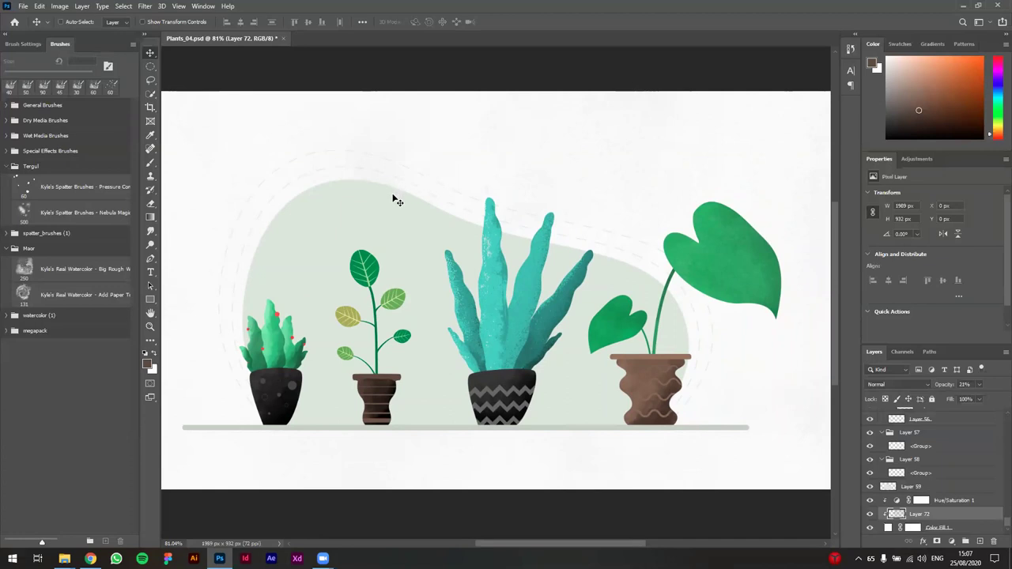
{"action": "scroll", "coordinate": [904, 432], "scroll_direction": "up", "scroll_amount": 3}
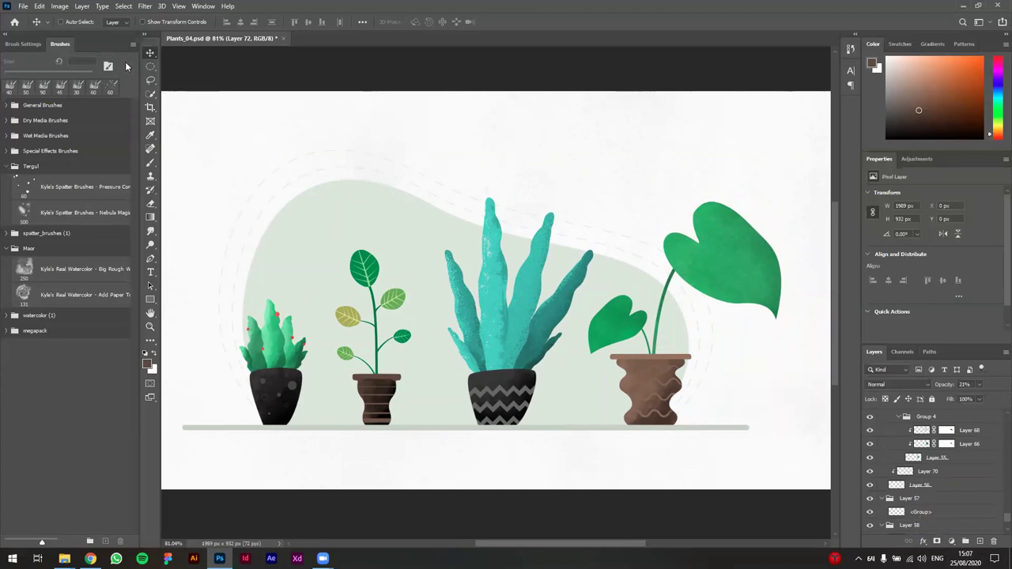
{"action": "left_click", "coordinate": [146, 8]}
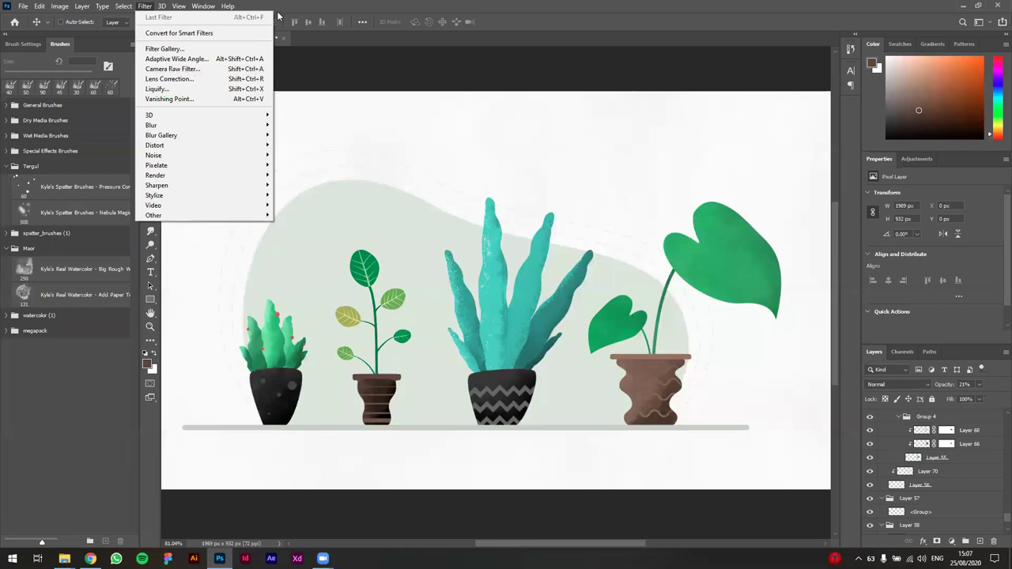
{"action": "left_click", "coordinate": [367, 5]}
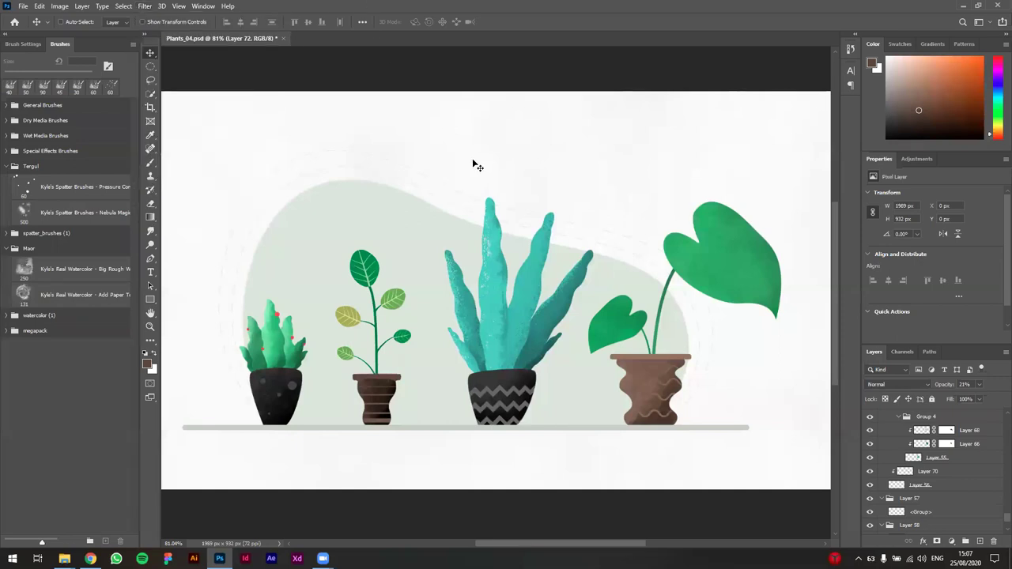
{"action": "left_click_drag", "start_coordinate": [579, 200], "coordinate": [600, 200]}
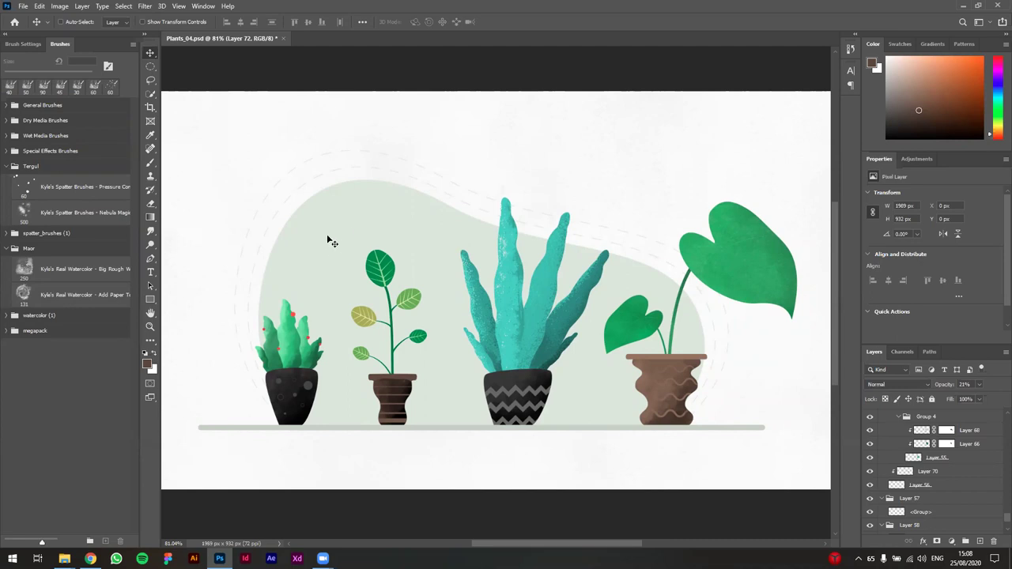
Step: Select the layer of the pale green background blob and add a layer mask to it
{"action": "key", "text": "ctrl"}
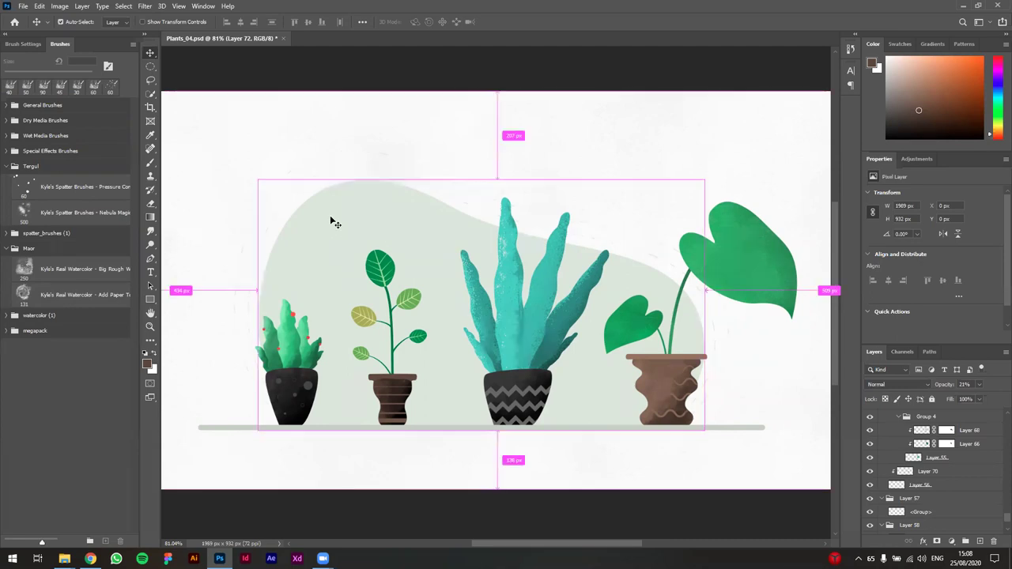
{"action": "left_click", "coordinate": [331, 222], "text": "ctrl"}
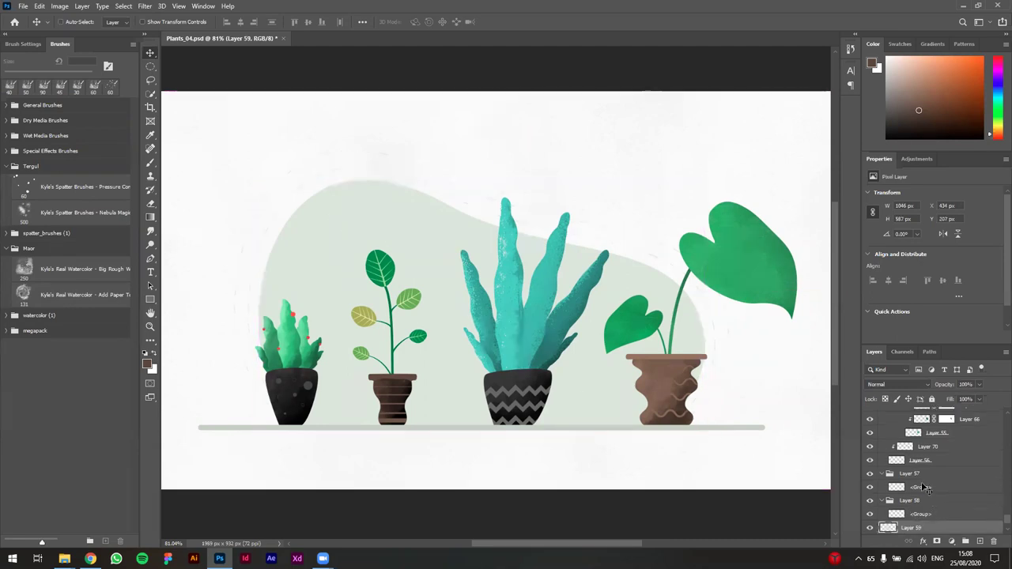
{"action": "scroll", "coordinate": [923, 488], "scroll_direction": "down", "scroll_amount": 2}
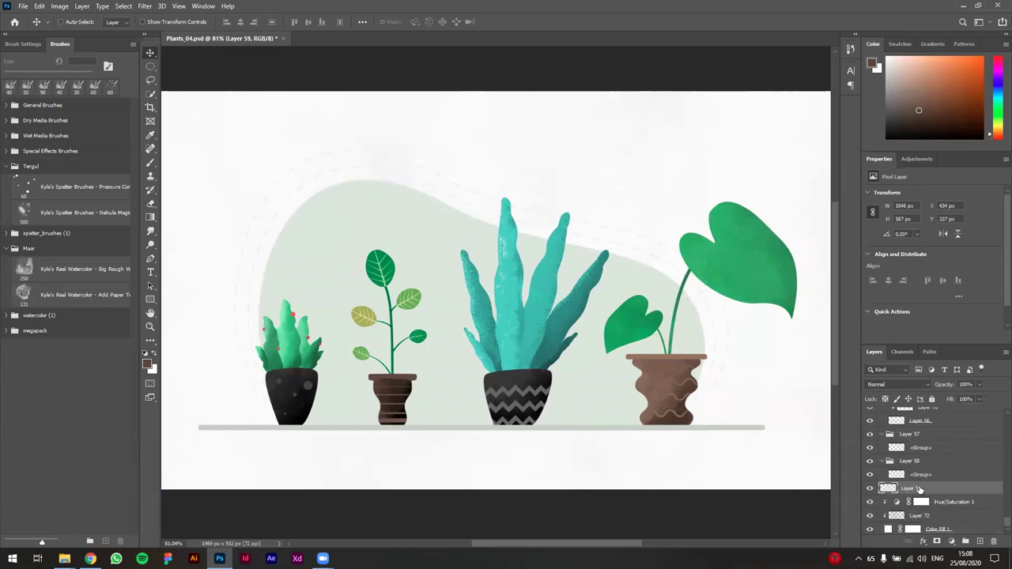
{"action": "left_click", "coordinate": [938, 542]}
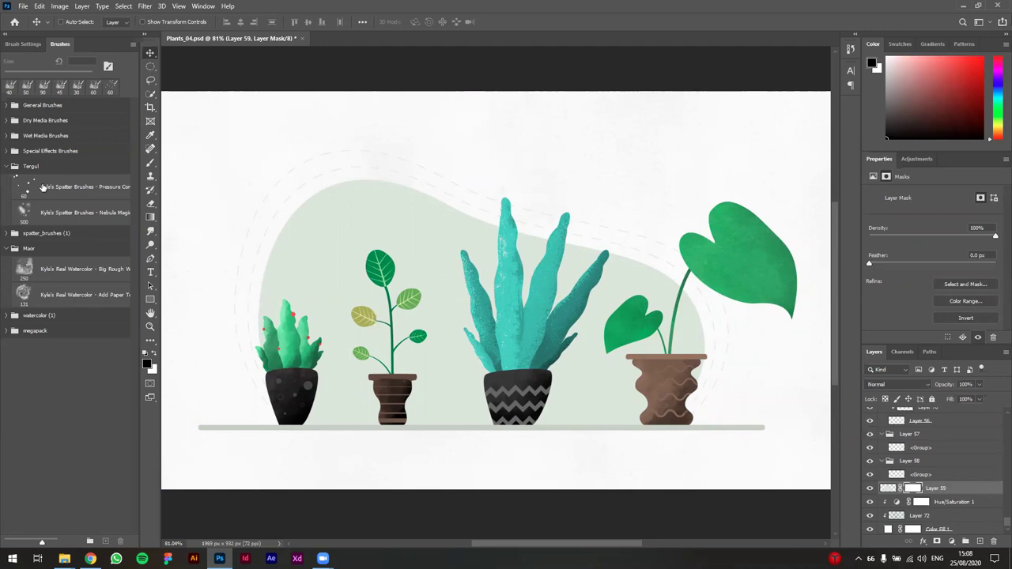
Step: Pick the first Kyle's Spatter Brushes preset in the Tergul set and set its size to 80 px for painting the mask
{"action": "left_click", "coordinate": [44, 188]}
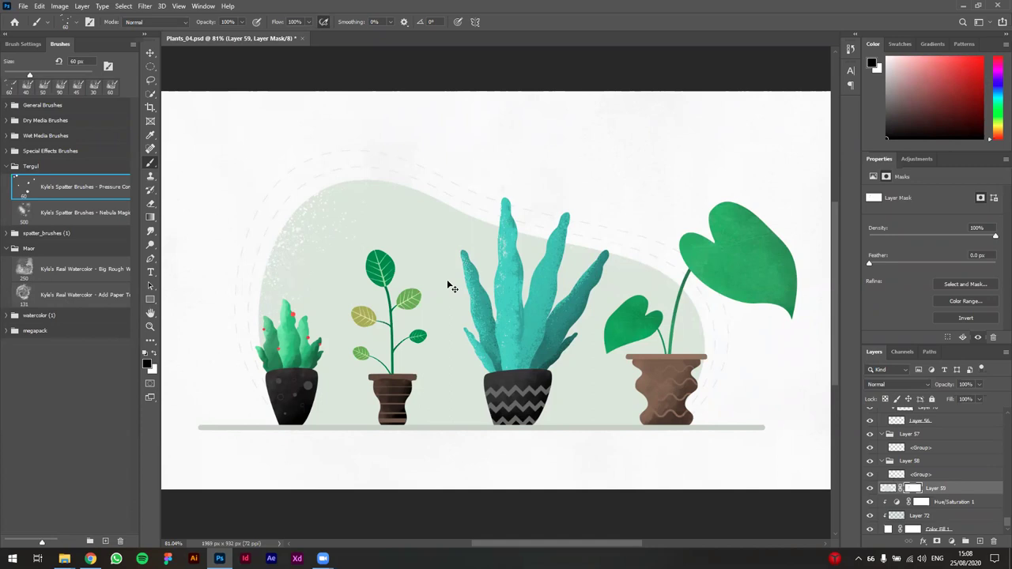
{"action": "key", "text": "bracketleft"}
{"action": "key", "text": "bracketleft"}
{"action": "left_click_drag", "start_coordinate": [277, 21], "coordinate": [242, 29]}
{"action": "key", "text": "bracketright"}
{"action": "key", "text": "bracketright"}
{"action": "key", "text": "bracketright"}
{"action": "key", "text": "bracketright"}
Step: Undo the heavy spatter, set the brush flow to 17%, and paint faint speckles over the green blob on its layer mask
{"action": "left_click", "coordinate": [275, 26]}
{"action": "key", "text": "Return"}
{"action": "left_click_drag", "start_coordinate": [282, 22], "coordinate": [276, 22]}
{"action": "key", "text": "ctrl+z"}
{"action": "key", "text": "shift+1"}
{"action": "key", "text": "shift+7"}
{"action": "scroll", "coordinate": [610, 294], "scroll_direction": "down", "scroll_amount": 2}
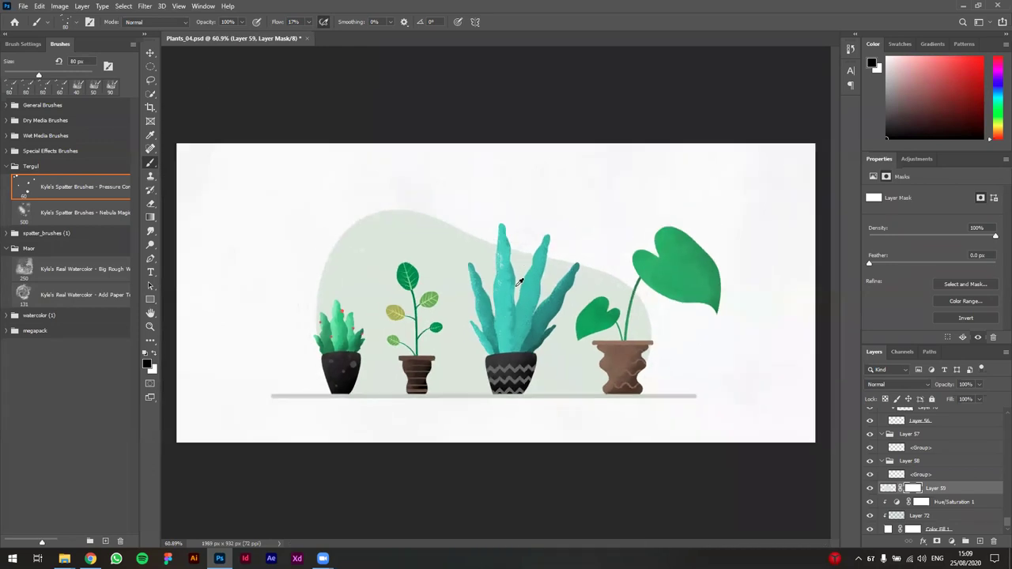
{"action": "scroll", "coordinate": [520, 282], "scroll_direction": "up", "scroll_amount": 1}
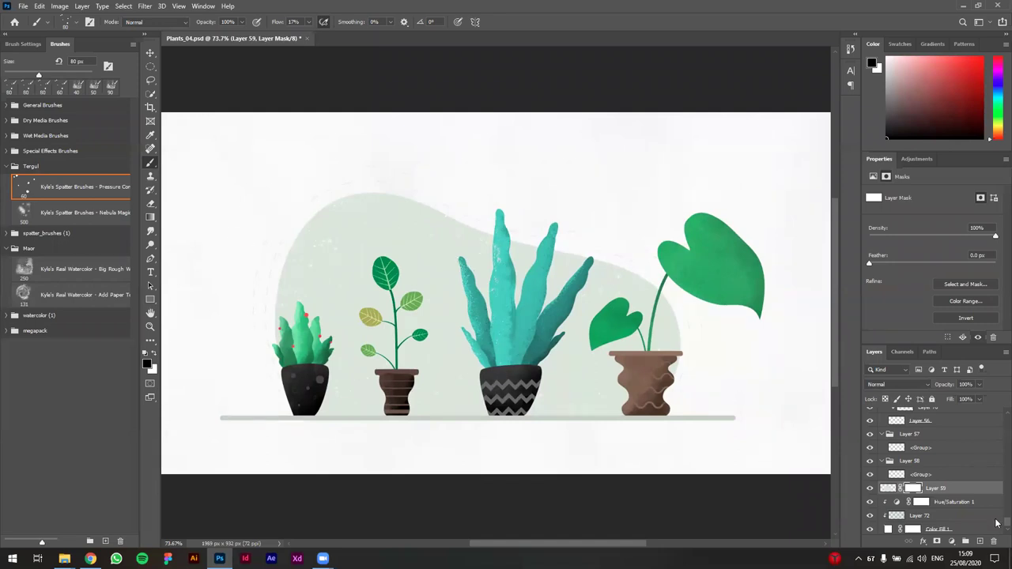
Step: Hide the white Color Fill 1 background layer so the artwork sits on transparency
{"action": "scroll", "coordinate": [996, 538], "scroll_direction": "down", "scroll_amount": 1}
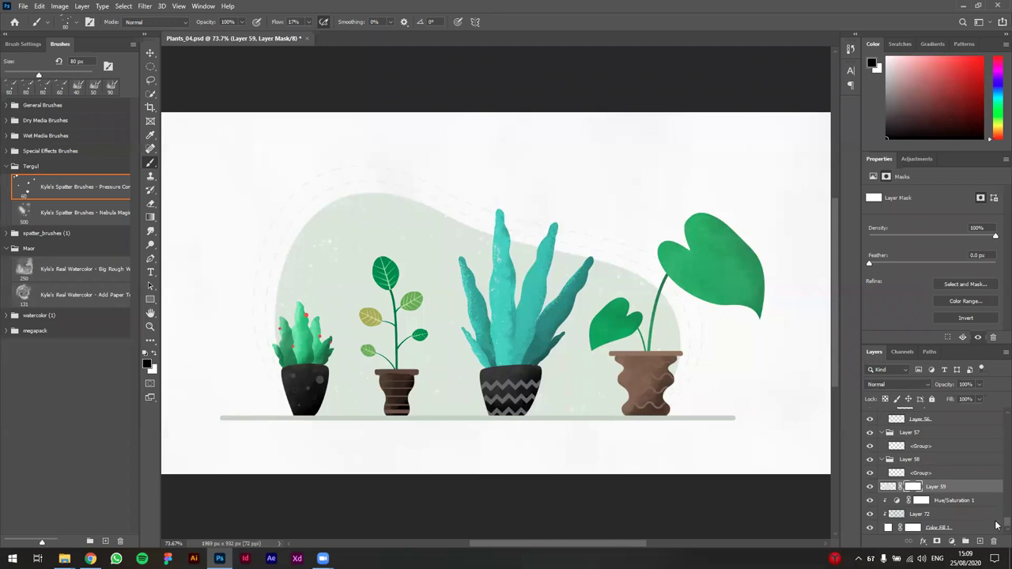
{"action": "left_click", "coordinate": [870, 527]}
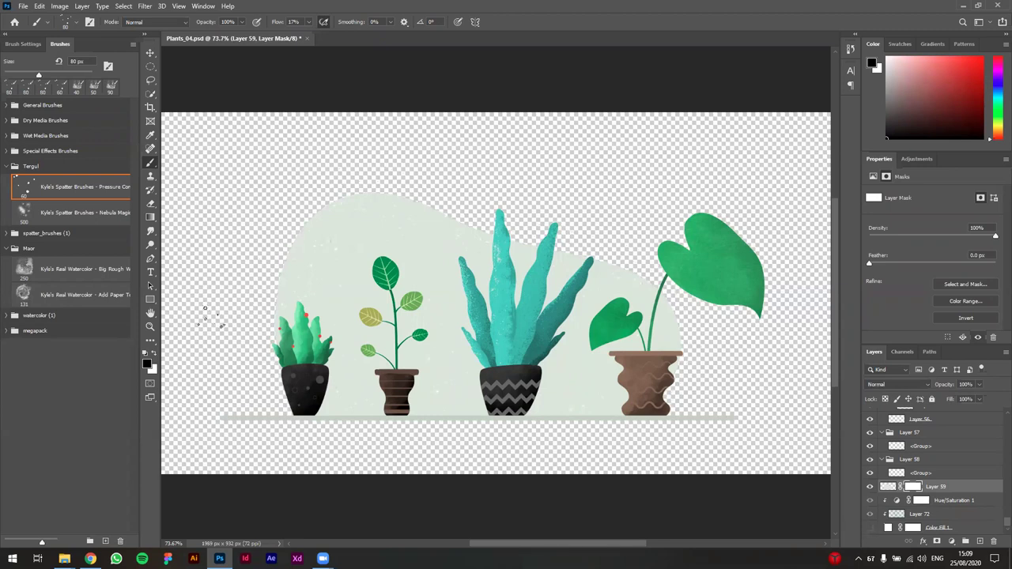
{"action": "left_click", "coordinate": [870, 527]}
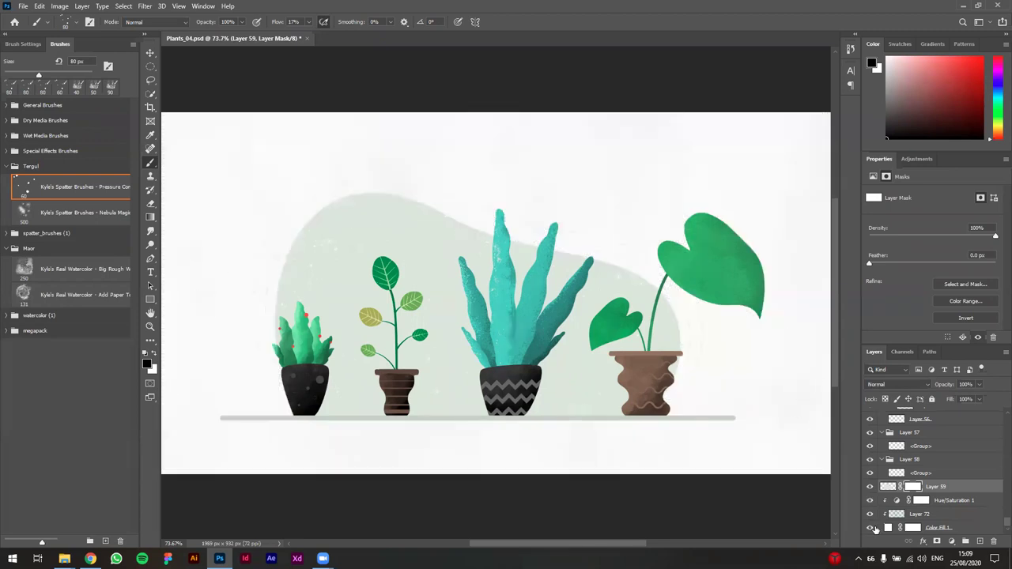
{"action": "left_click", "coordinate": [871, 528]}
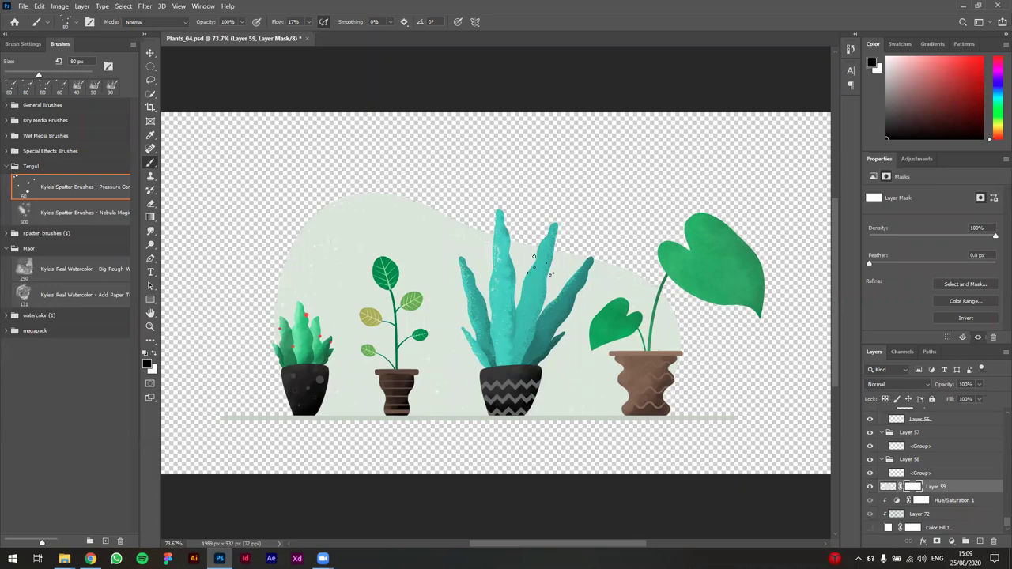
Step: Select the topmost group, Layer 2, and stamp all visible layers into a new merged layer above it
{"action": "left_click_drag", "start_coordinate": [1001, 523], "coordinate": [997, 417]}
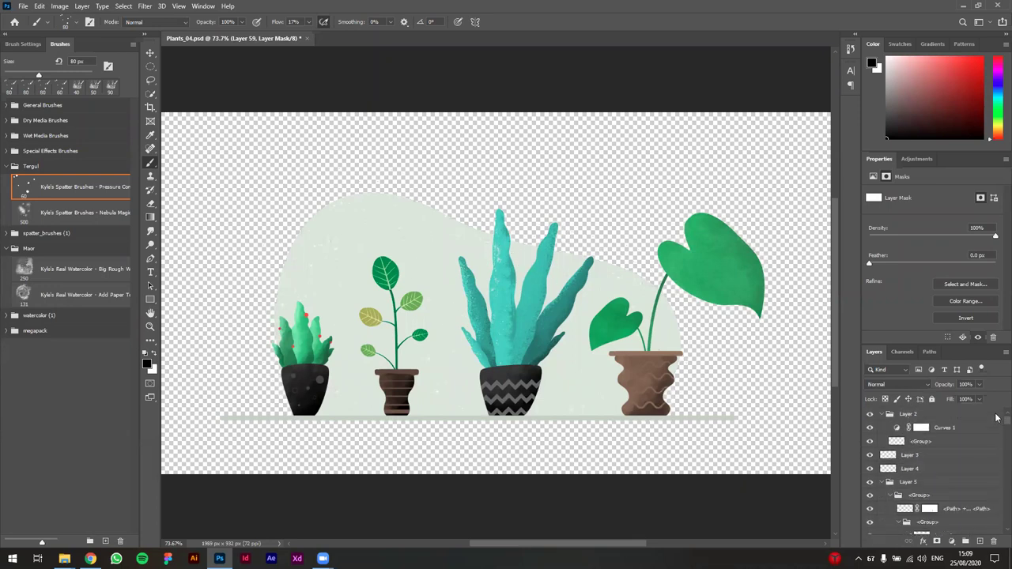
{"action": "left_click", "coordinate": [974, 419]}
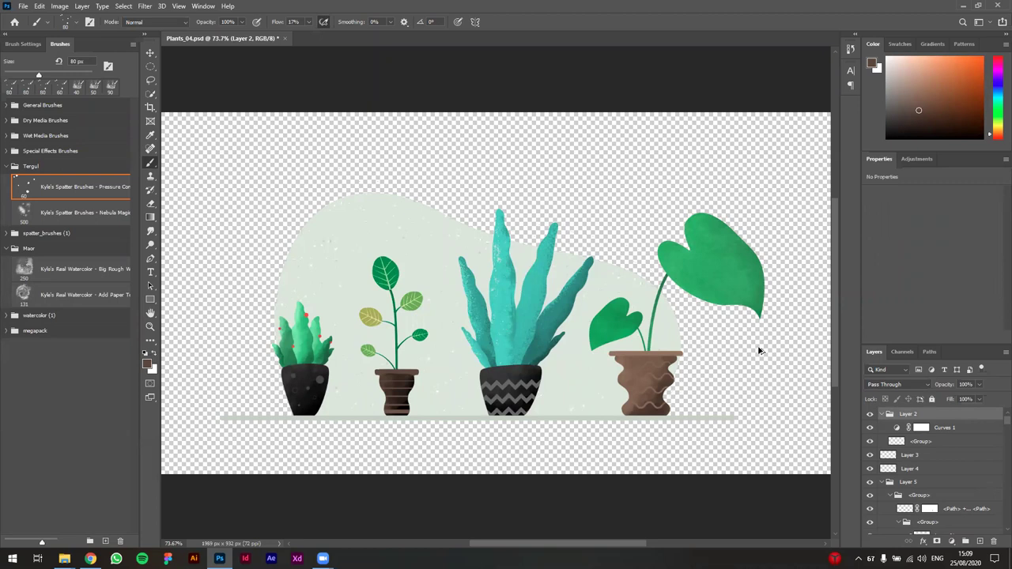
{"action": "key", "text": "ctrl+alt+shift+e"}
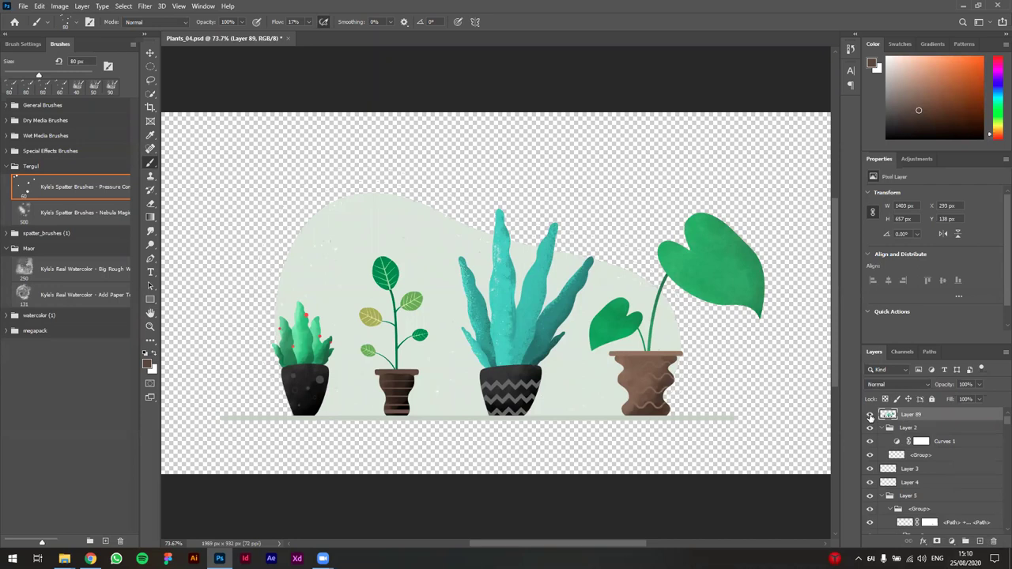
Step: Try moving the merged copy up and away from the original artwork, and undo the move
{"action": "key", "text": "v"}
{"action": "left_click_drag", "start_coordinate": [577, 346], "coordinate": [474, 265]}
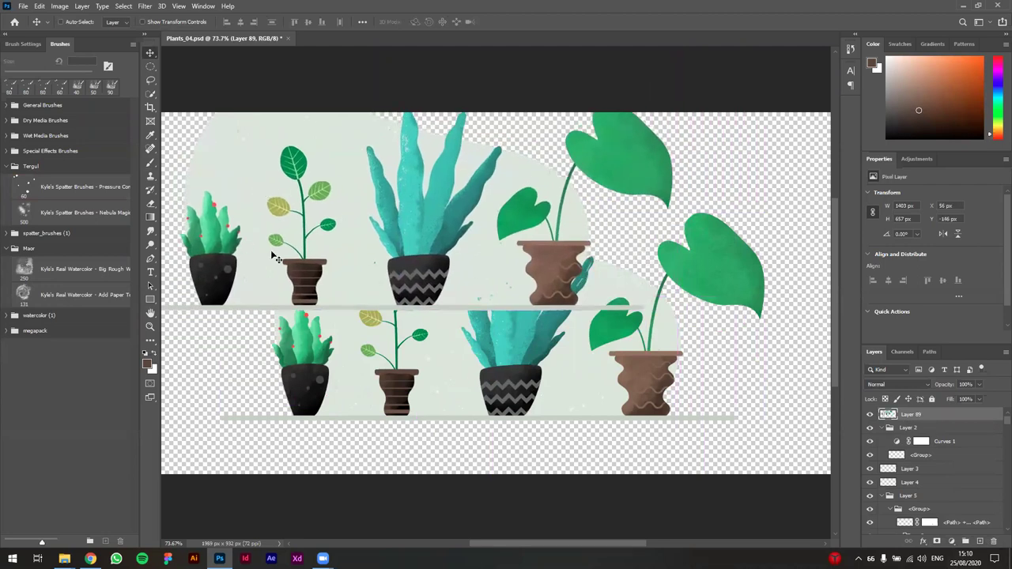
{"action": "key", "text": "ctrl+z"}
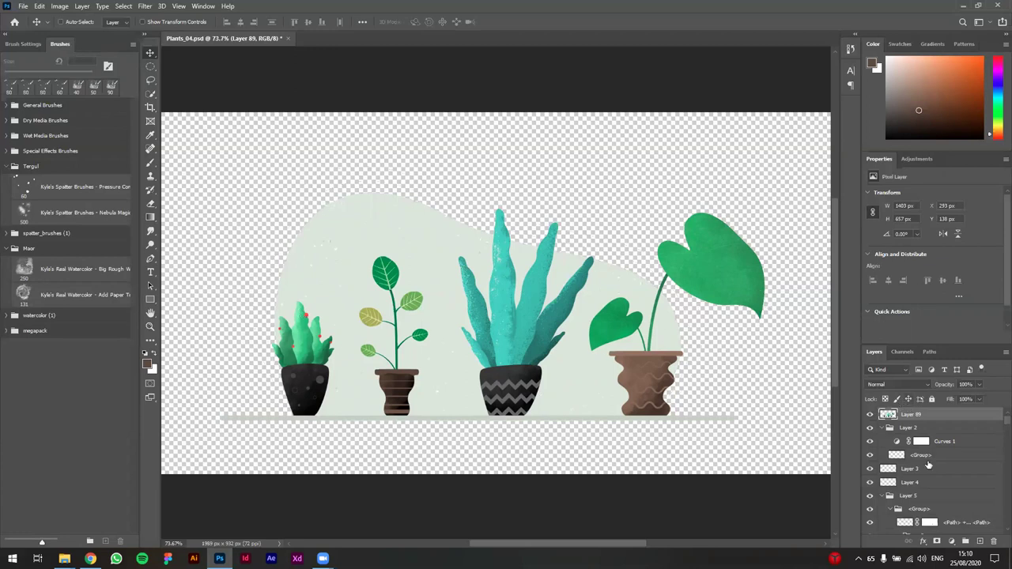
Step: Collapse the Layer 2 group and all remaining expanded groups in the layer stack
{"action": "left_click", "coordinate": [890, 428]}
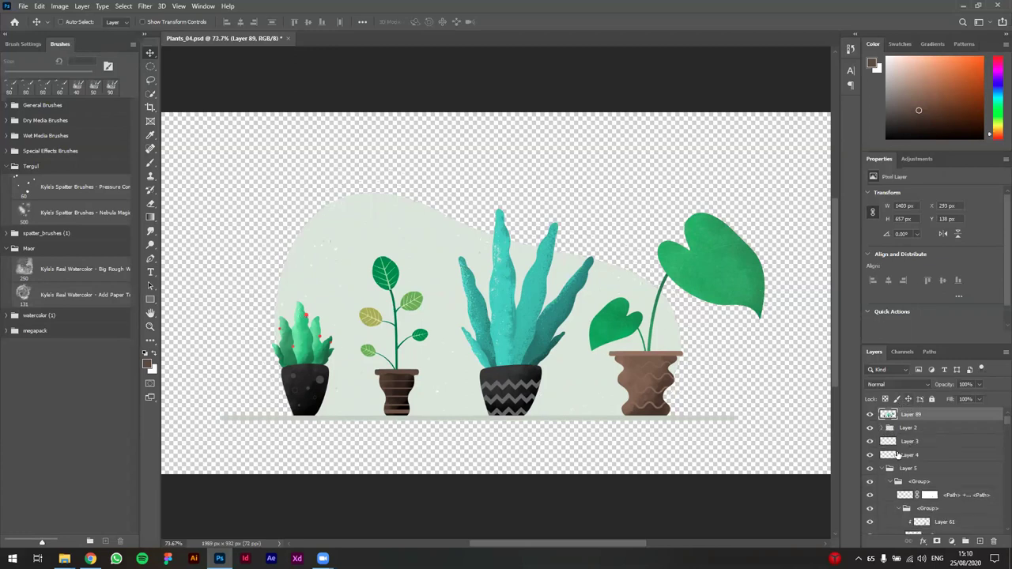
{"action": "left_click", "coordinate": [911, 442]}
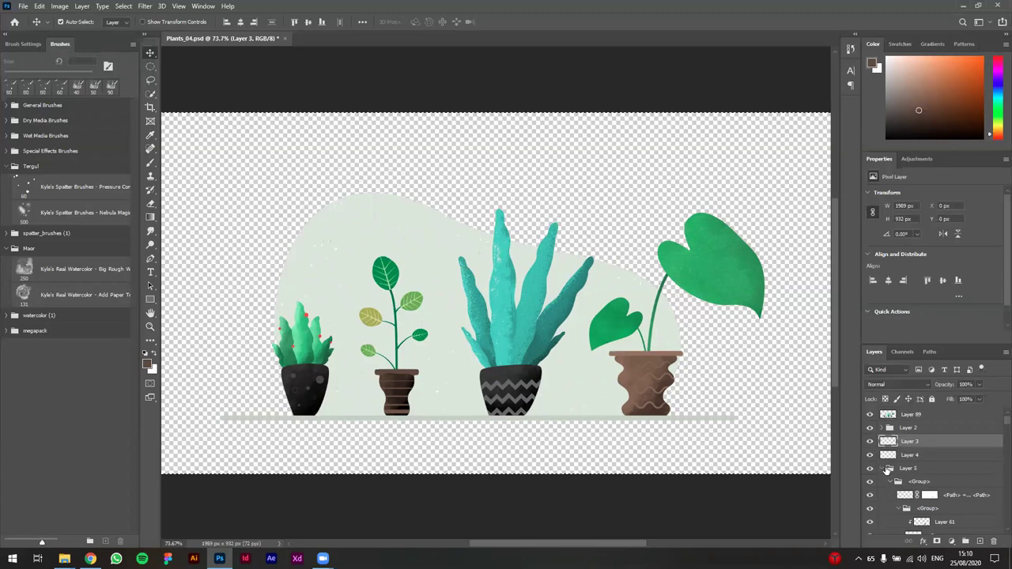
{"action": "left_click", "coordinate": [883, 471]}
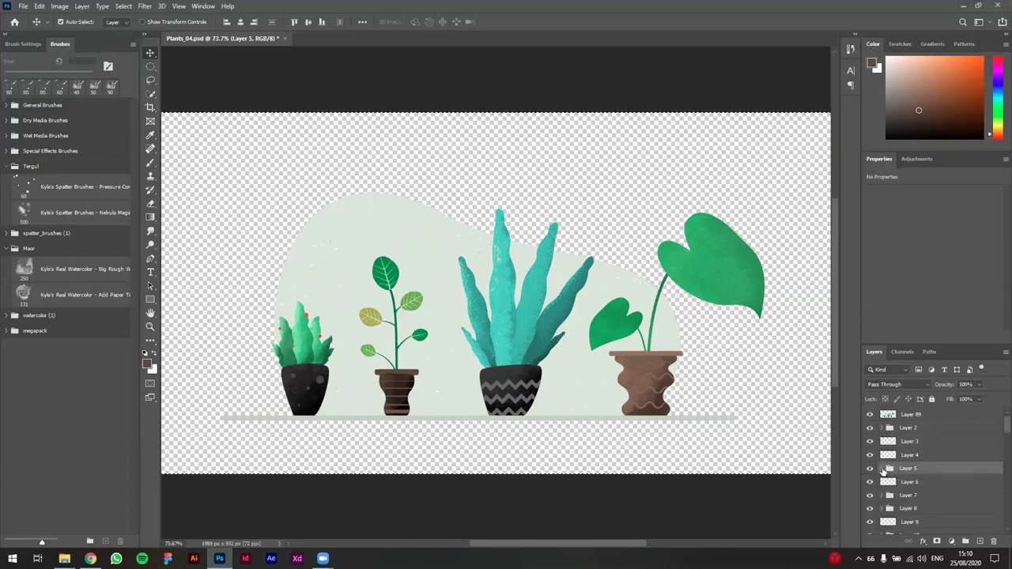
Step: Examine the lower end of the layer stack, including the contents of Group 6, and collapse that group again
{"action": "scroll", "coordinate": [999, 455], "scroll_direction": "down", "scroll_amount": 5}
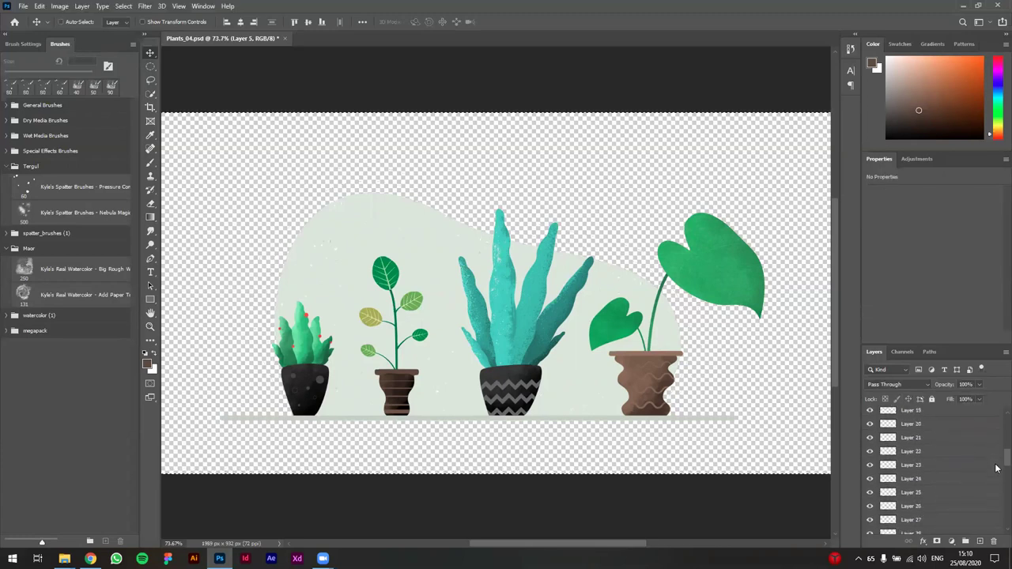
{"action": "scroll", "coordinate": [999, 466], "scroll_direction": "down", "scroll_amount": 10}
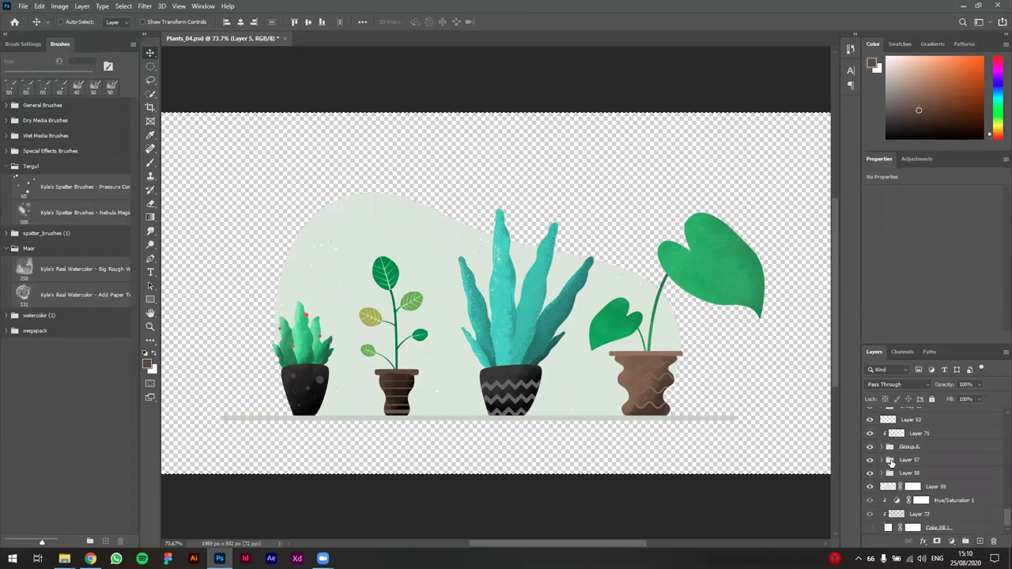
{"action": "left_click", "coordinate": [883, 473]}
{"action": "left_click", "coordinate": [884, 460]}
{"action": "left_click", "coordinate": [883, 446]}
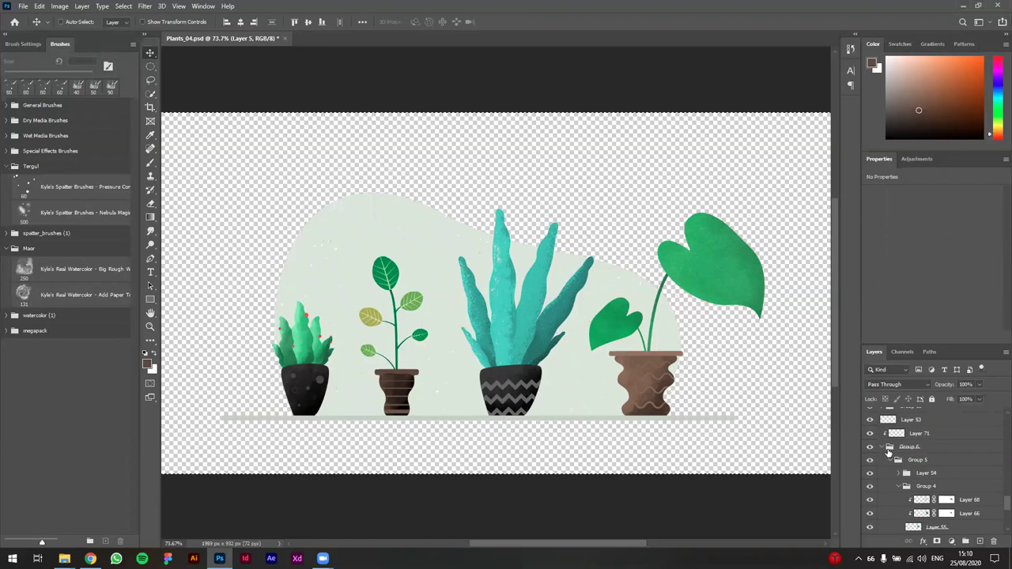
{"action": "left_click", "coordinate": [888, 448]}
{"action": "left_click", "coordinate": [893, 447]}
{"action": "scroll", "coordinate": [895, 447], "scroll_direction": "up", "scroll_amount": 1}
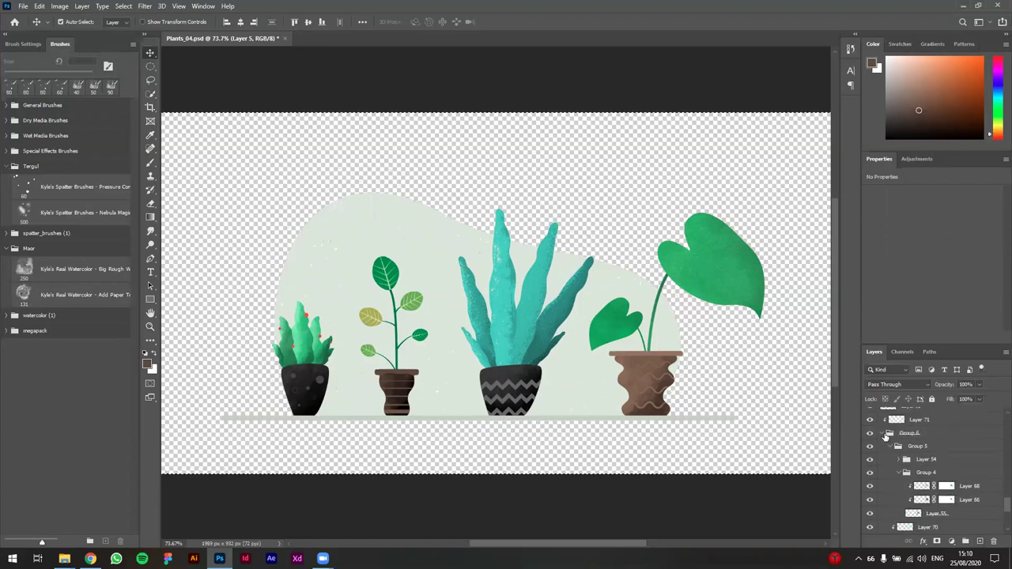
{"action": "left_click", "coordinate": [883, 435]}
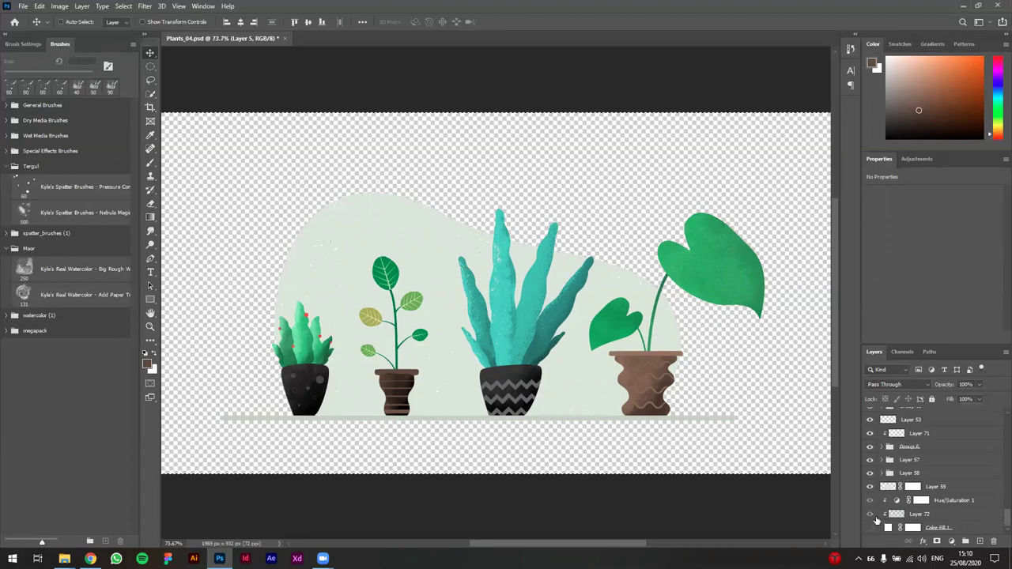
Step: Show the white Color Fill 1 background briefly, hide it again, and return to the merged layer's place in the stack
{"action": "left_click", "coordinate": [870, 484]}
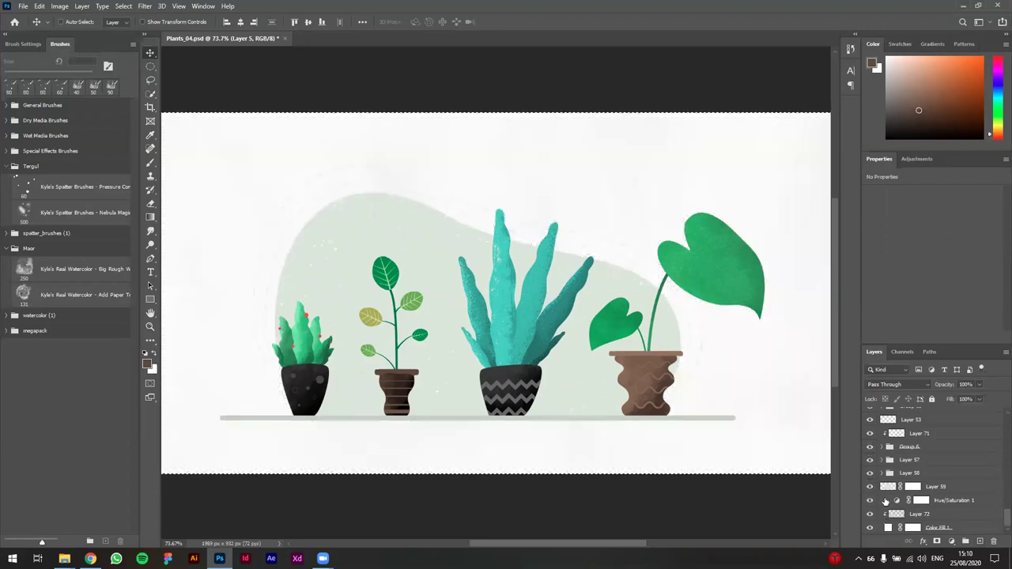
{"action": "scroll", "coordinate": [871, 503], "scroll_direction": "up", "scroll_amount": 10}
{"action": "scroll", "coordinate": [874, 506], "scroll_direction": "up", "scroll_amount": 5}
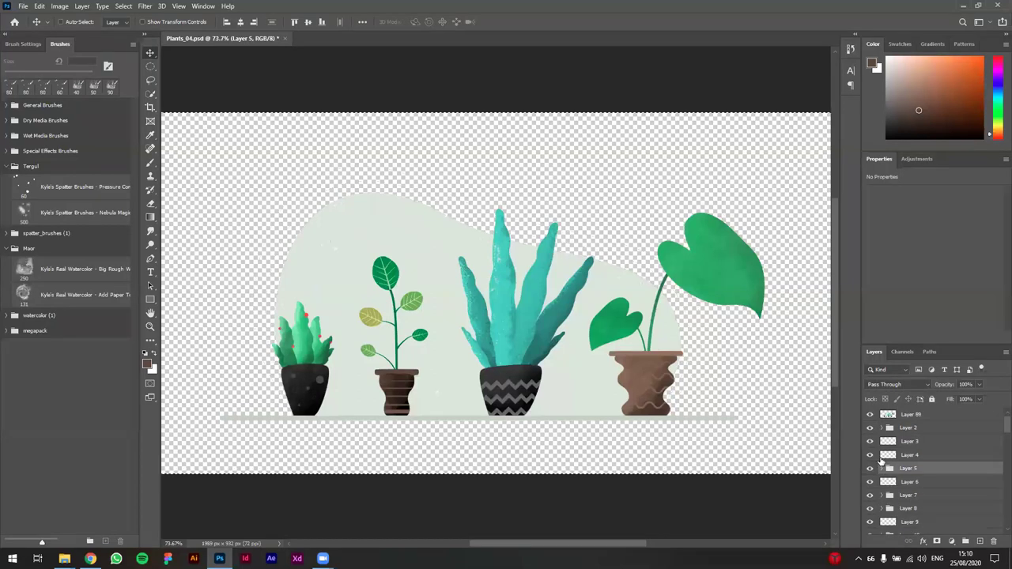
Step: Hide all layers beneath the merged Layer 89 and select Layer 89
{"action": "left_click_drag", "start_coordinate": [870, 482], "coordinate": [868, 522]}
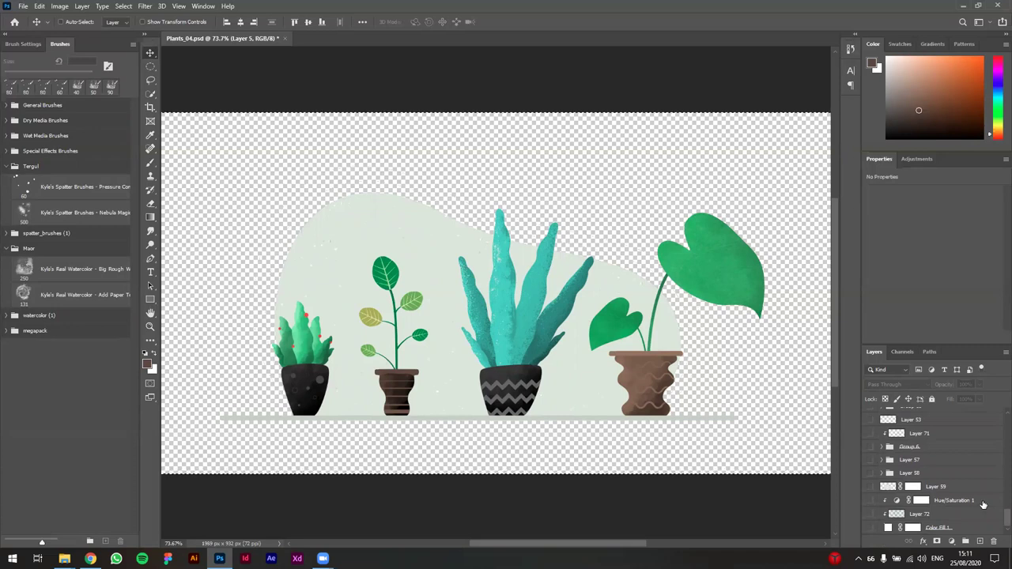
{"action": "scroll", "coordinate": [997, 486], "scroll_direction": "up", "scroll_amount": 5}
{"action": "scroll", "coordinate": [998, 485], "scroll_direction": "up", "scroll_amount": 5}
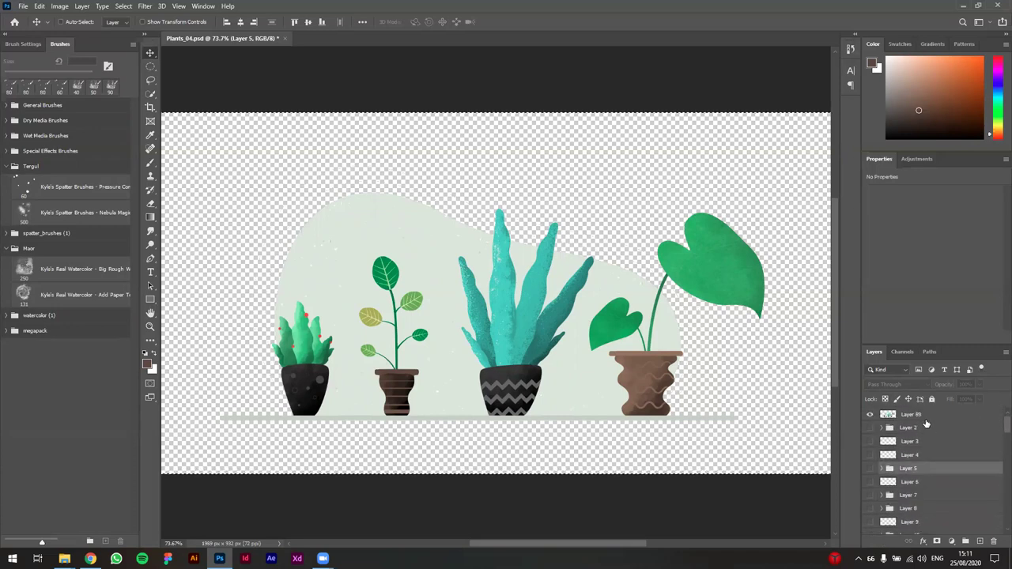
{"action": "left_click", "coordinate": [919, 418]}
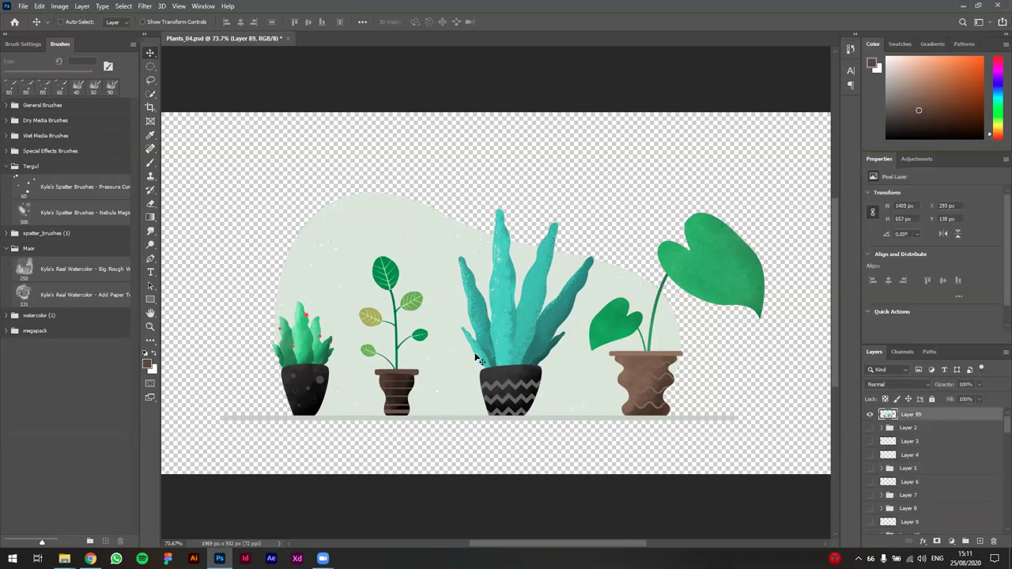
{"action": "key", "text": "ctrl+z"}
{"action": "key", "text": "ctrl+shift+z"}
Step: Show the white Color Fill 1 background behind the merged artwork and return to Layer 89 in the stack
{"action": "scroll", "coordinate": [998, 430], "scroll_direction": "down", "scroll_amount": 10}
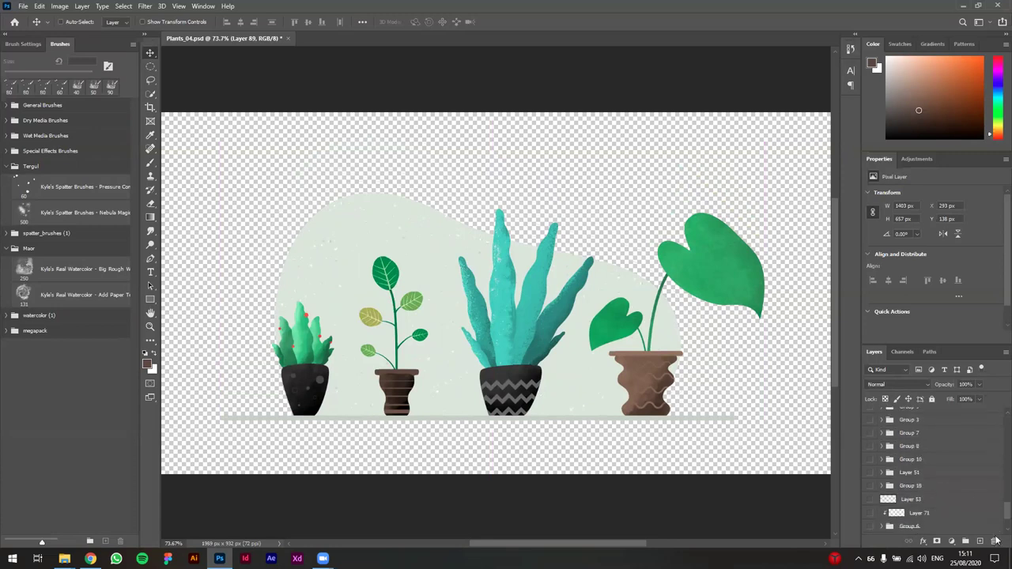
{"action": "left_click", "coordinate": [871, 527]}
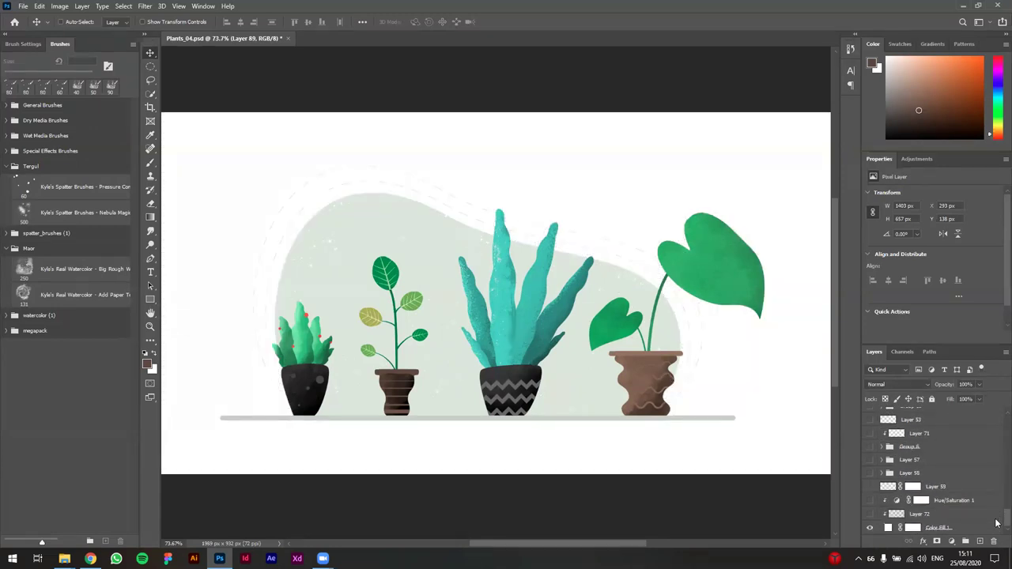
{"action": "scroll", "coordinate": [996, 506], "scroll_direction": "up", "scroll_amount": 10}
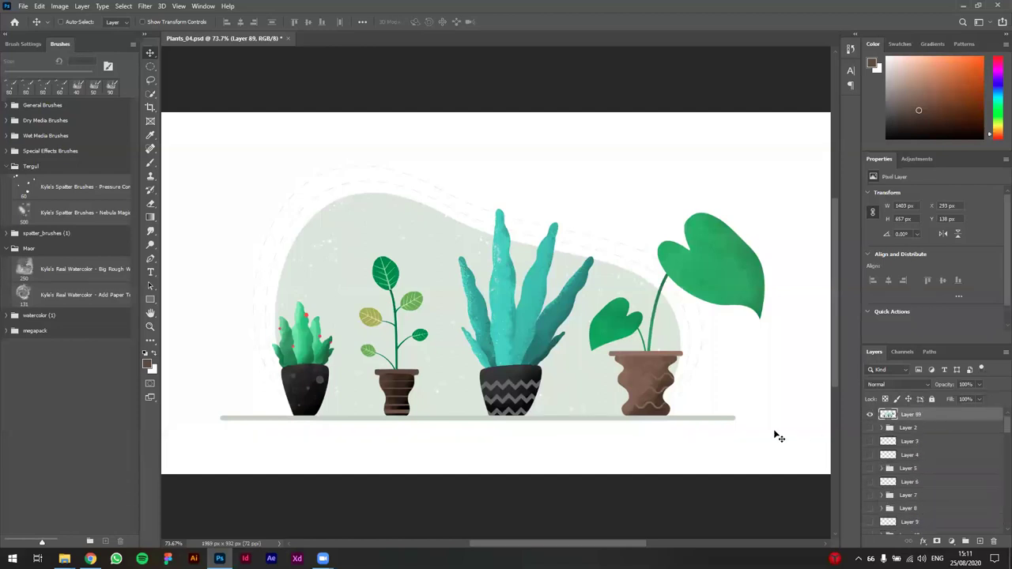
Step: Add a layer mask to Layer 89 and activate the Brush tool with the 60 px Kyle's Spatter brush
{"action": "scroll", "coordinate": [447, 339], "scroll_direction": "up", "scroll_amount": 1}
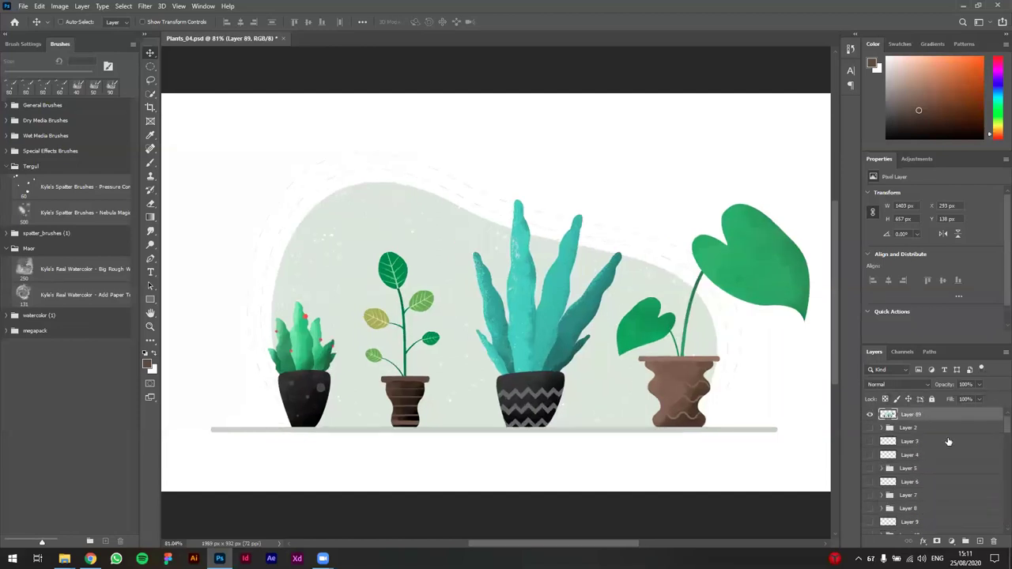
{"action": "left_click", "coordinate": [938, 541]}
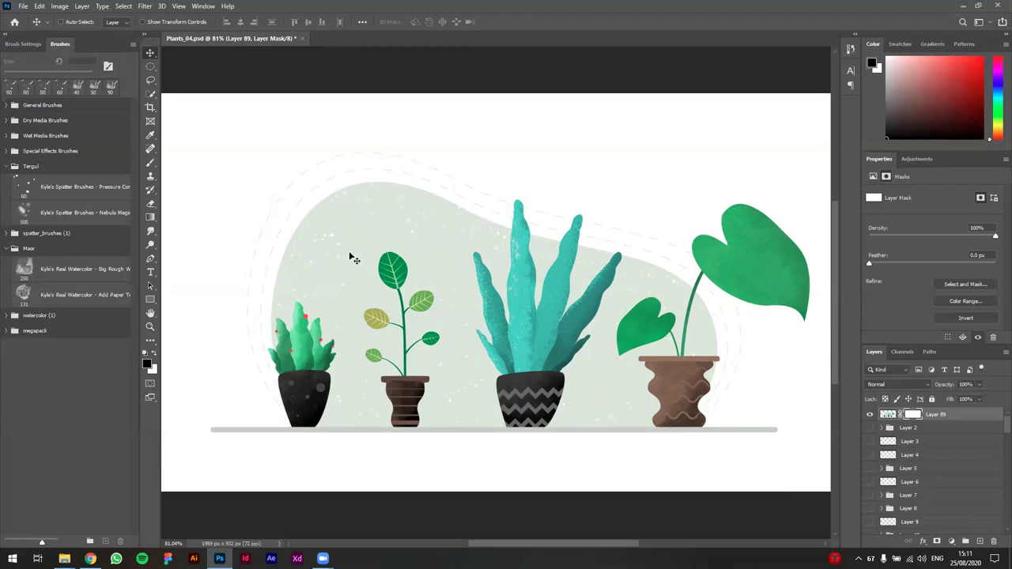
{"action": "left_click", "coordinate": [155, 165]}
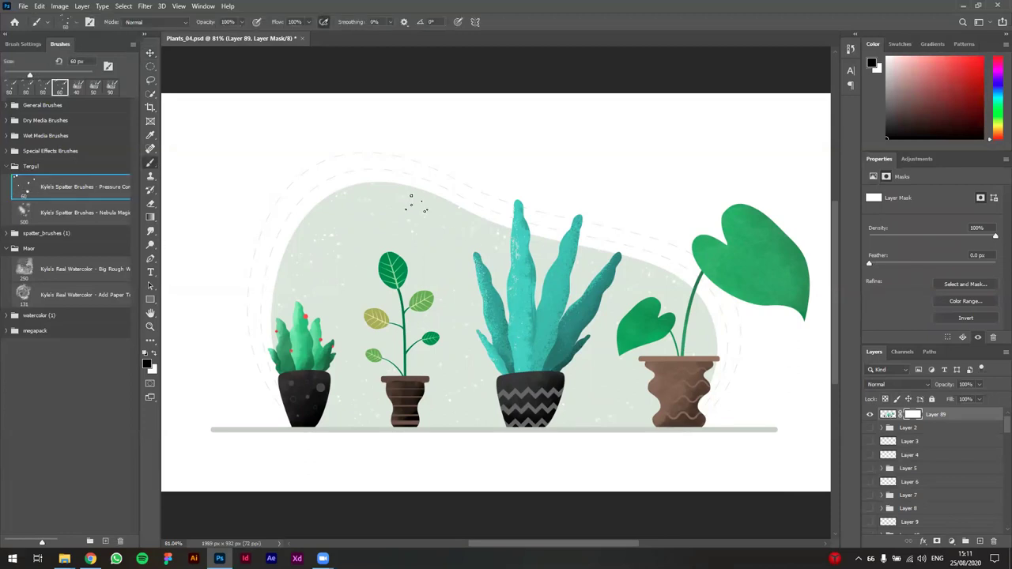
Step: Set the spatter brush flow to 10% and dab black speckles on the layer mask over the plants and pots
{"action": "left_click_drag", "start_coordinate": [571, 230], "coordinate": [494, 225]}
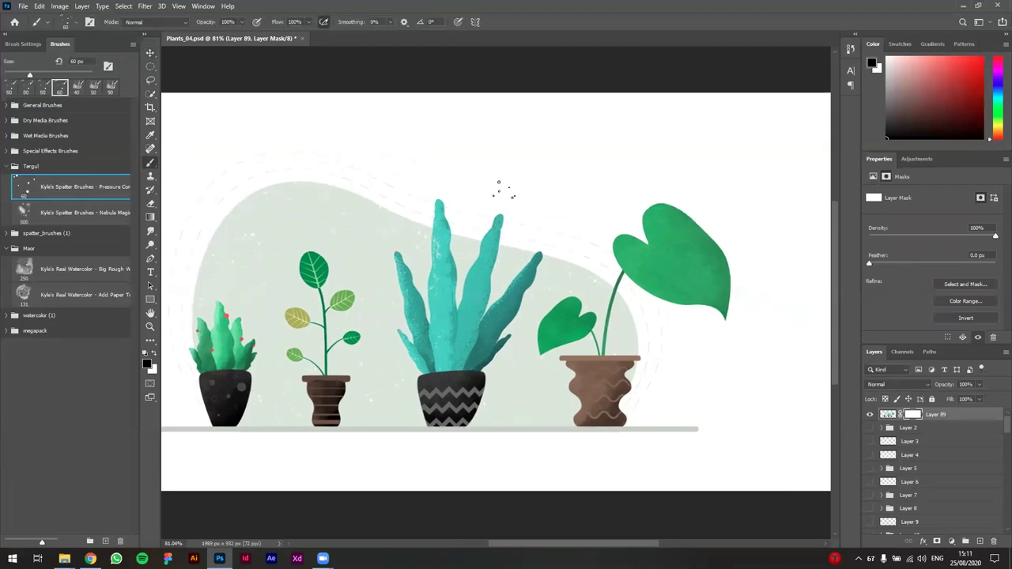
{"action": "left_click_drag", "start_coordinate": [281, 30], "coordinate": [247, 26]}
{"action": "key", "text": "Return"}
{"action": "scroll", "coordinate": [355, 429], "scroll_direction": "left", "scroll_amount": 3}
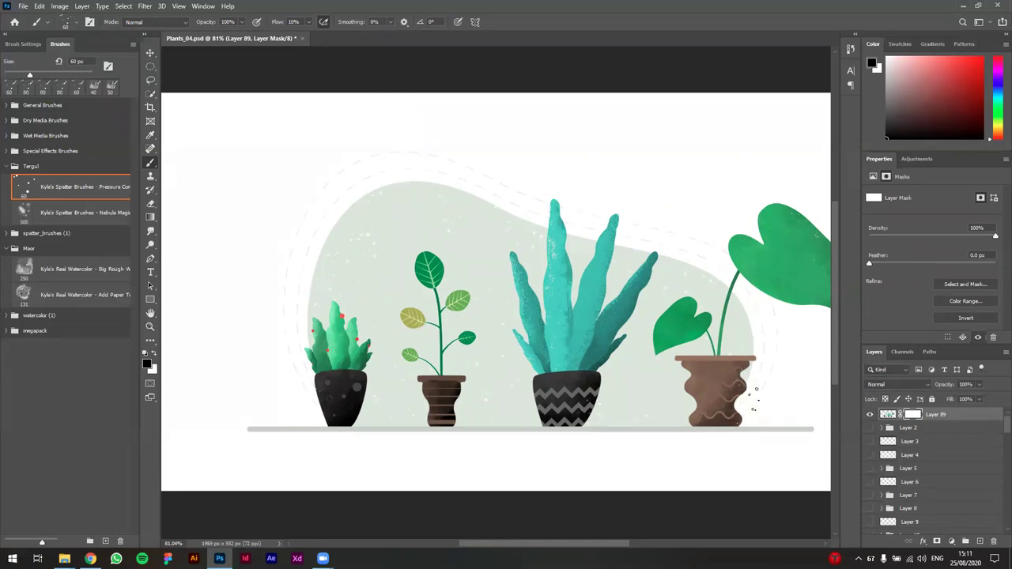
{"action": "scroll", "coordinate": [779, 337], "scroll_direction": "down", "scroll_amount": 1}
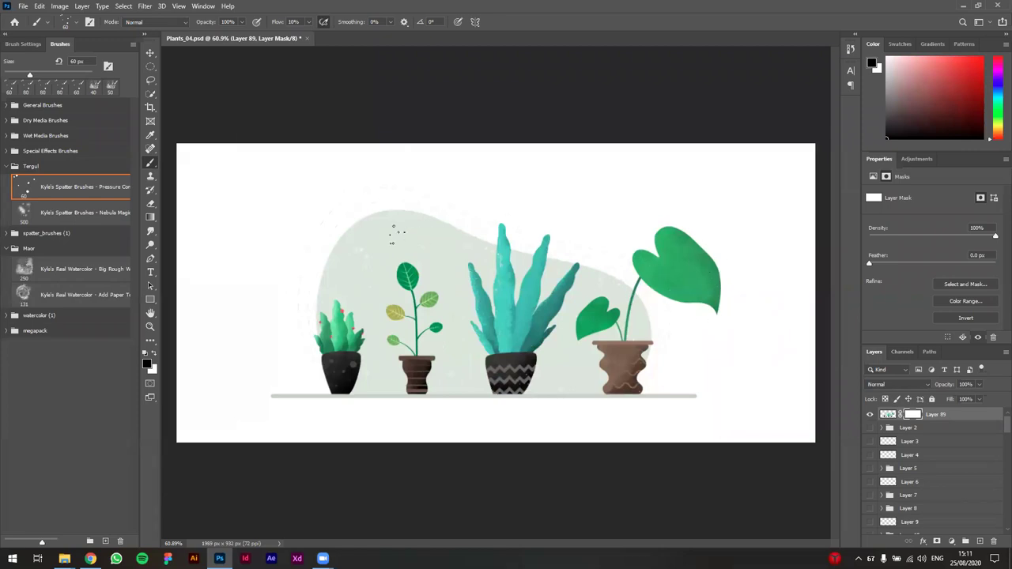
{"action": "scroll", "coordinate": [379, 206], "scroll_direction": "down", "scroll_amount": 1}
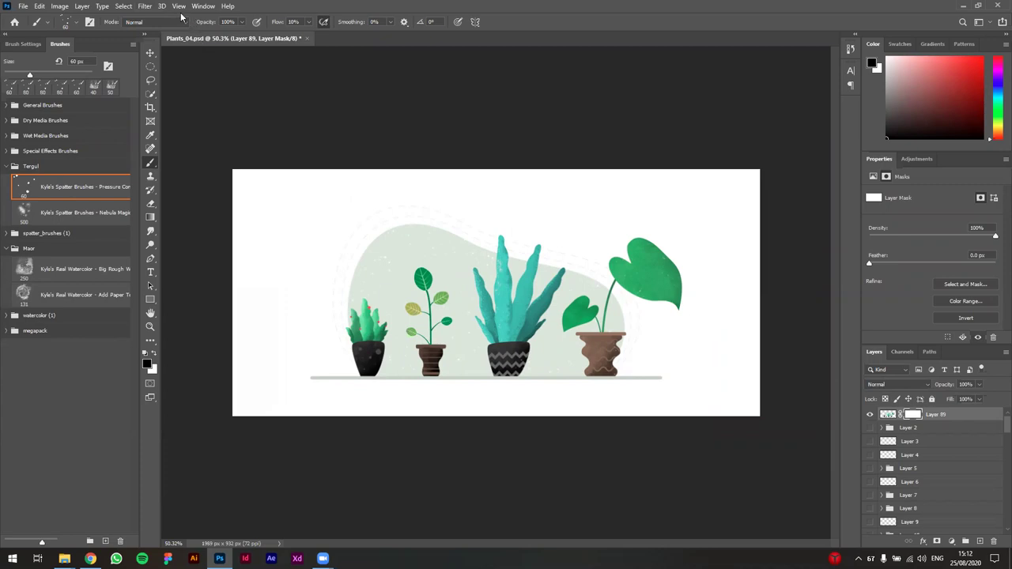
{"action": "left_click", "coordinate": [145, 7]}
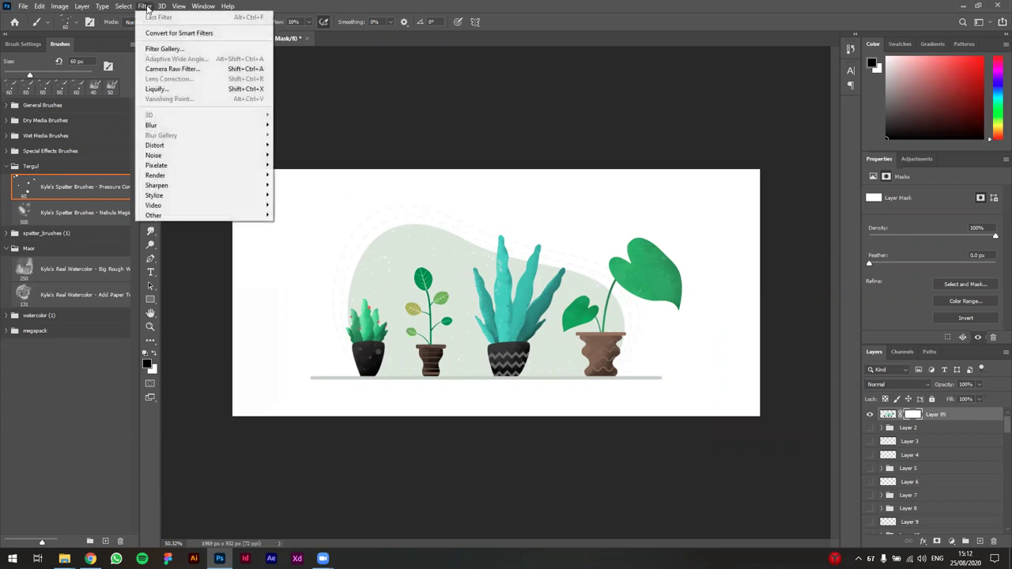
{"action": "left_click", "coordinate": [208, 73]}
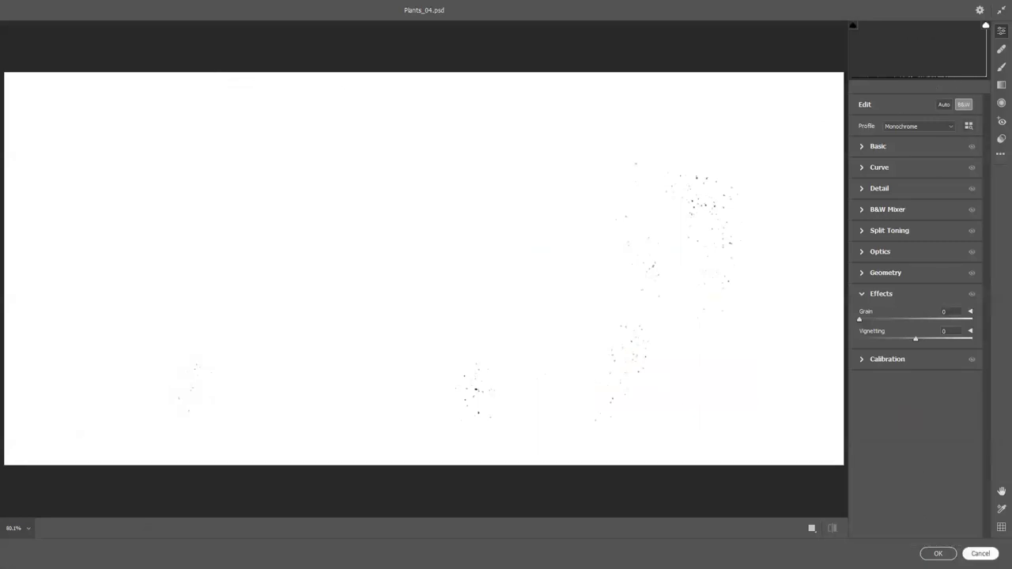
{"action": "left_click", "coordinate": [975, 554]}
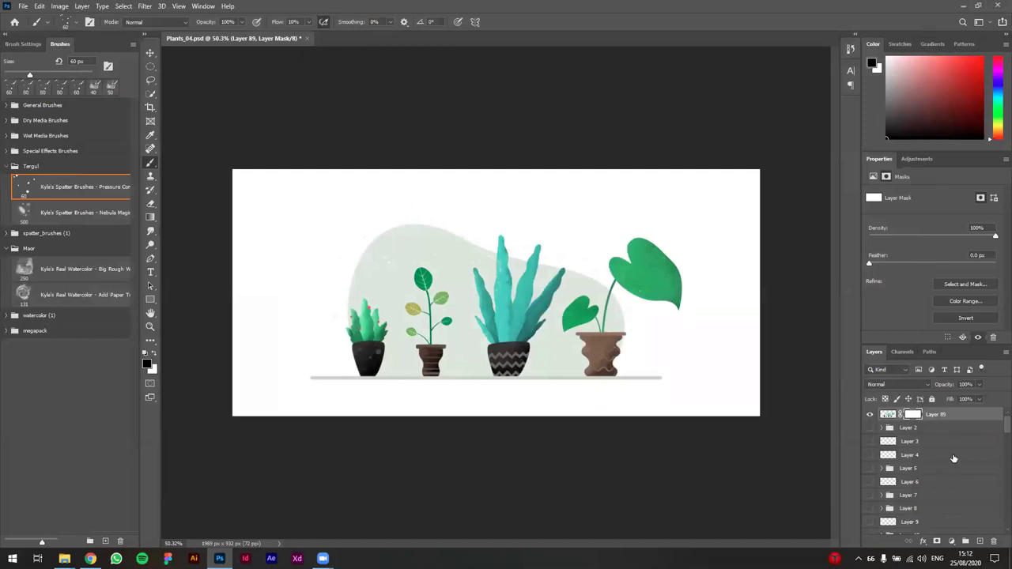
{"action": "left_click", "coordinate": [889, 415]}
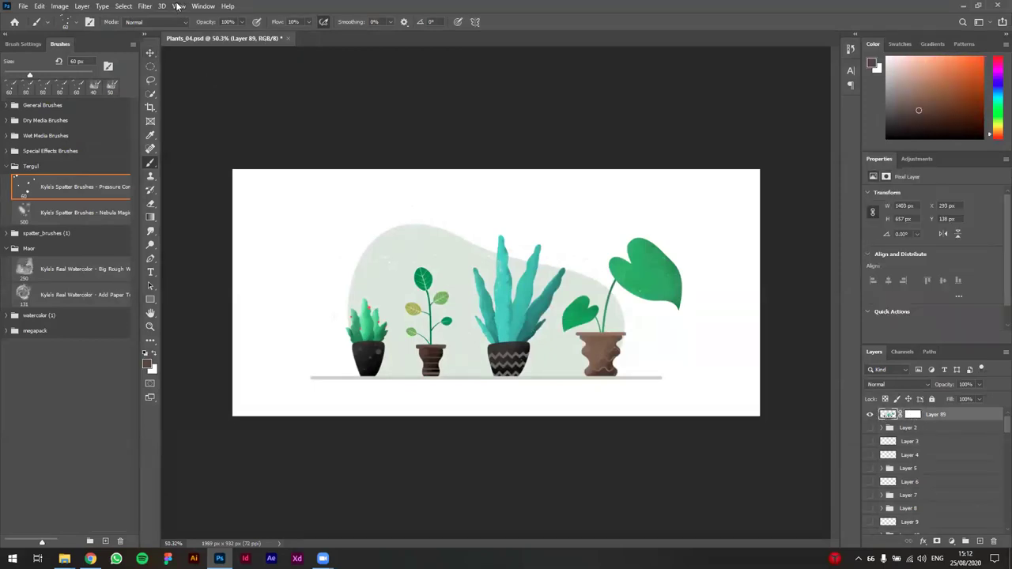
{"action": "left_click", "coordinate": [145, 7]}
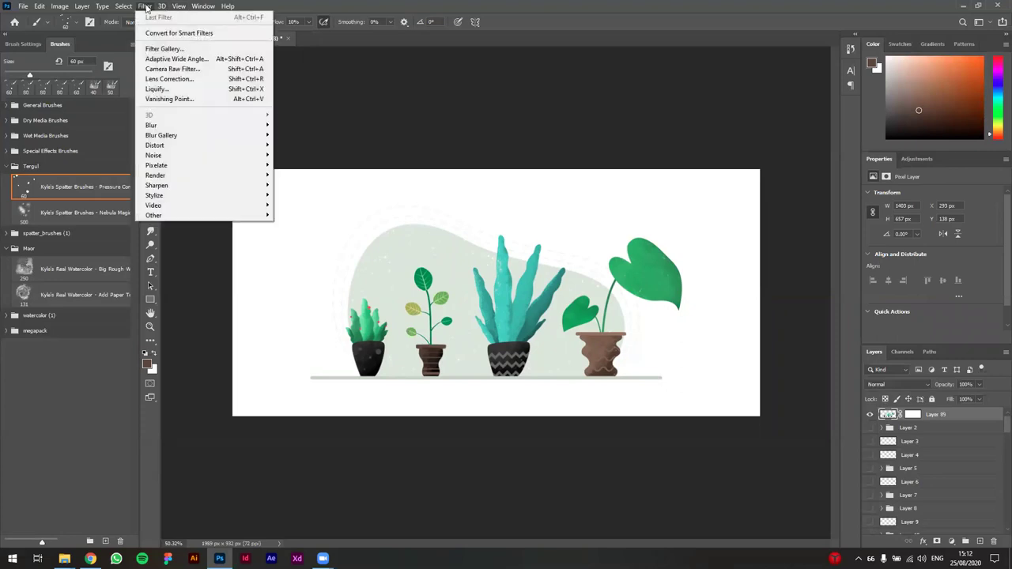
{"action": "left_click", "coordinate": [167, 68]}
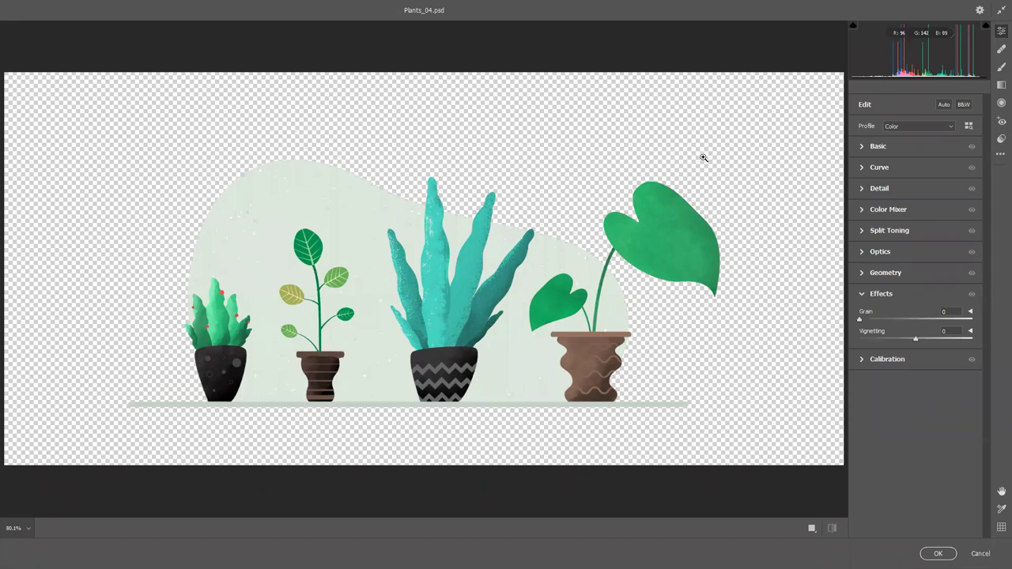
{"action": "left_click", "coordinate": [981, 554]}
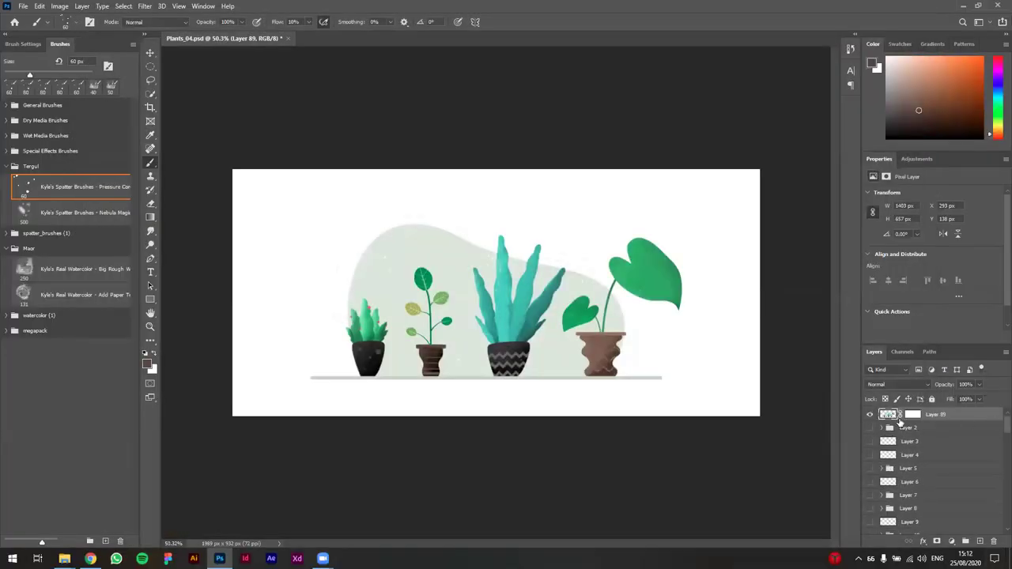
Step: Stamp the masked artwork and white background into a new layer above Layer 89, and hide Layer 89
{"action": "scroll", "coordinate": [997, 434], "scroll_direction": "down", "scroll_amount": 15}
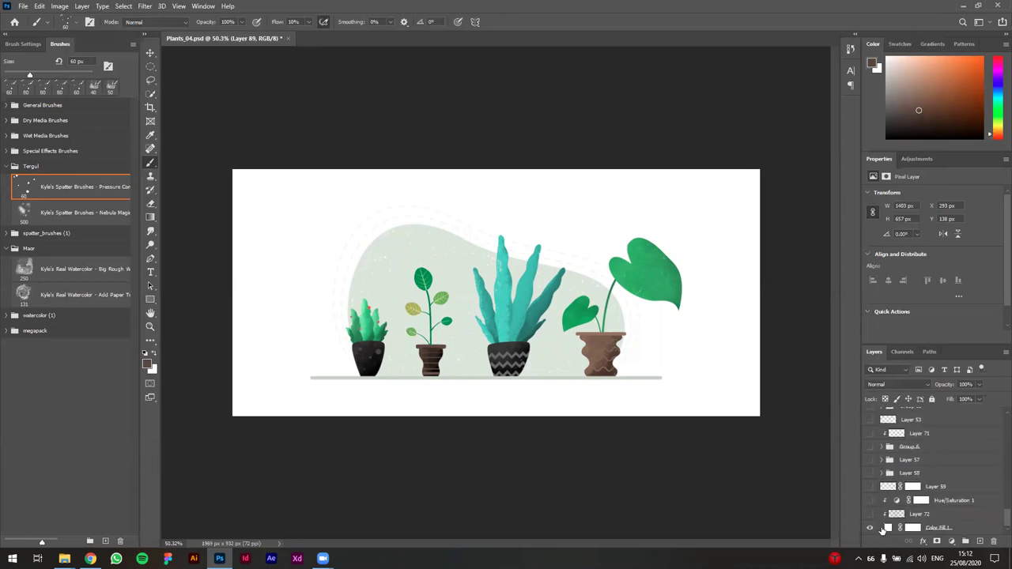
{"action": "left_click", "coordinate": [871, 527]}
{"action": "scroll", "coordinate": [996, 498], "scroll_direction": "up", "scroll_amount": 15}
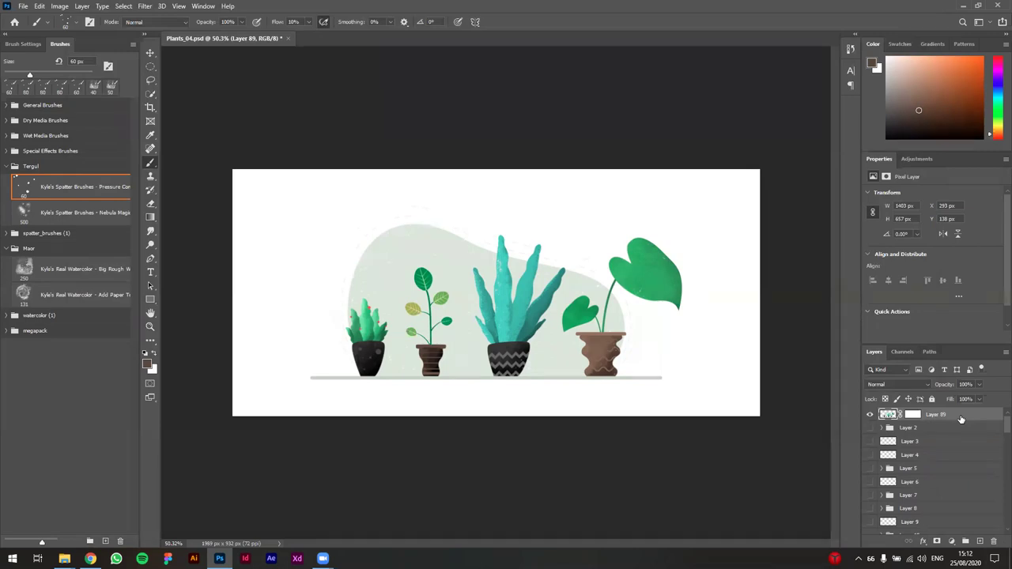
{"action": "key", "text": "ctrl+shift+alt+e"}
{"action": "left_click", "coordinate": [870, 428]}
{"action": "scroll", "coordinate": [997, 429], "scroll_direction": "down", "scroll_amount": 15}
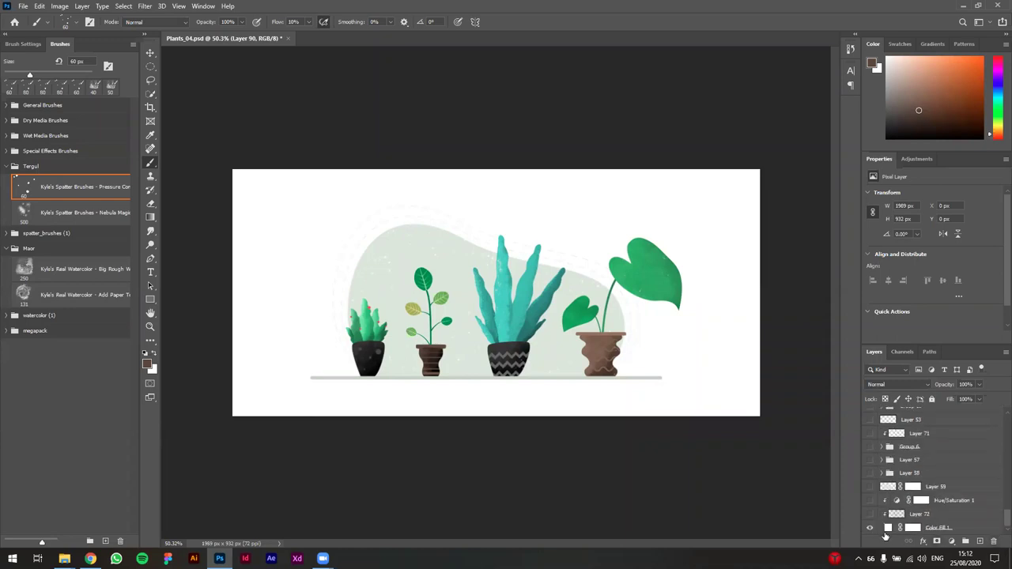
{"action": "scroll", "coordinate": [996, 516], "scroll_direction": "up", "scroll_amount": 15}
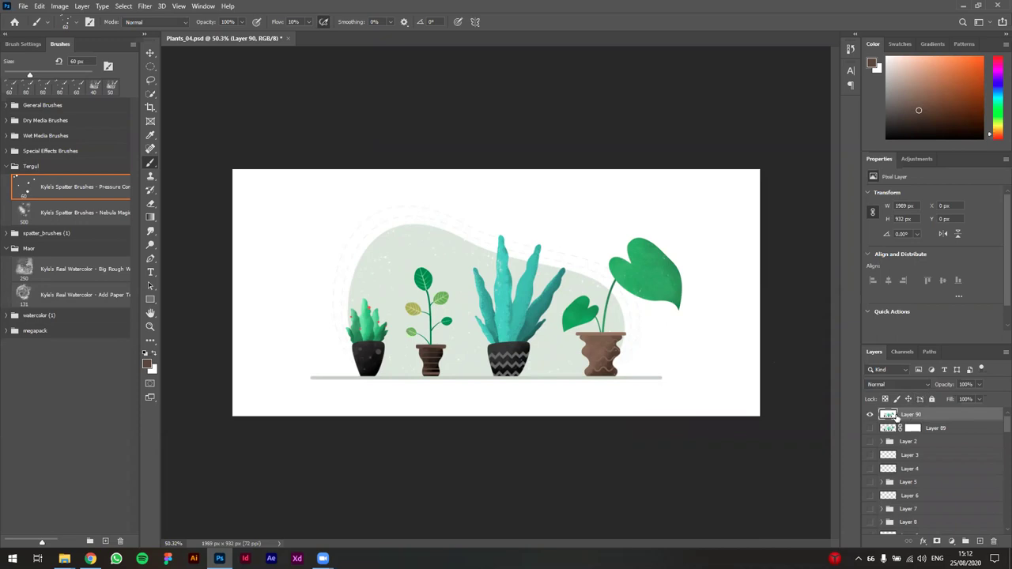
Step: Open the Camera Raw Filter on the new merged layer with the white background
{"action": "left_click", "coordinate": [174, 8]}
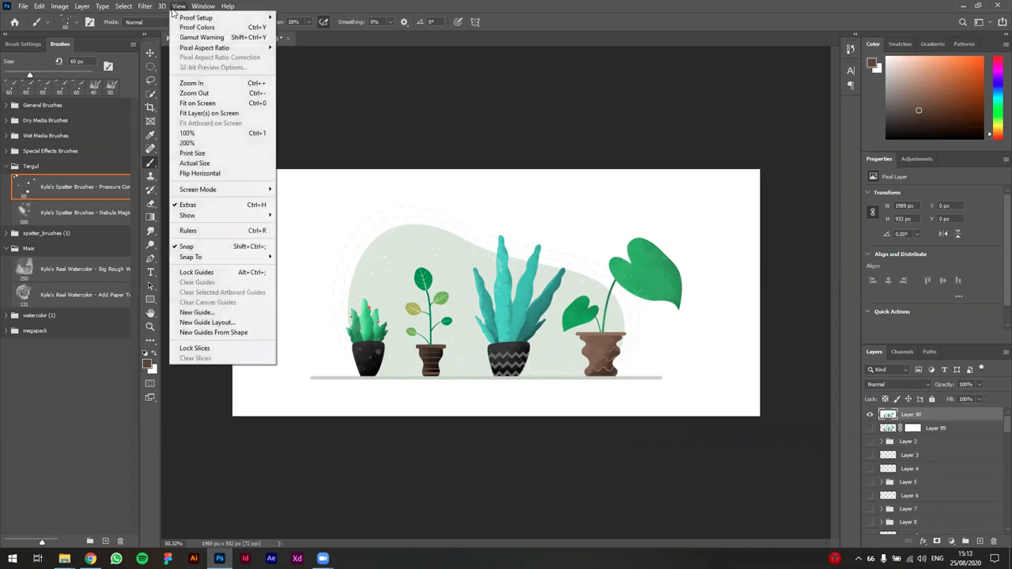
{"action": "mouse_move", "coordinate": [146, 7]}
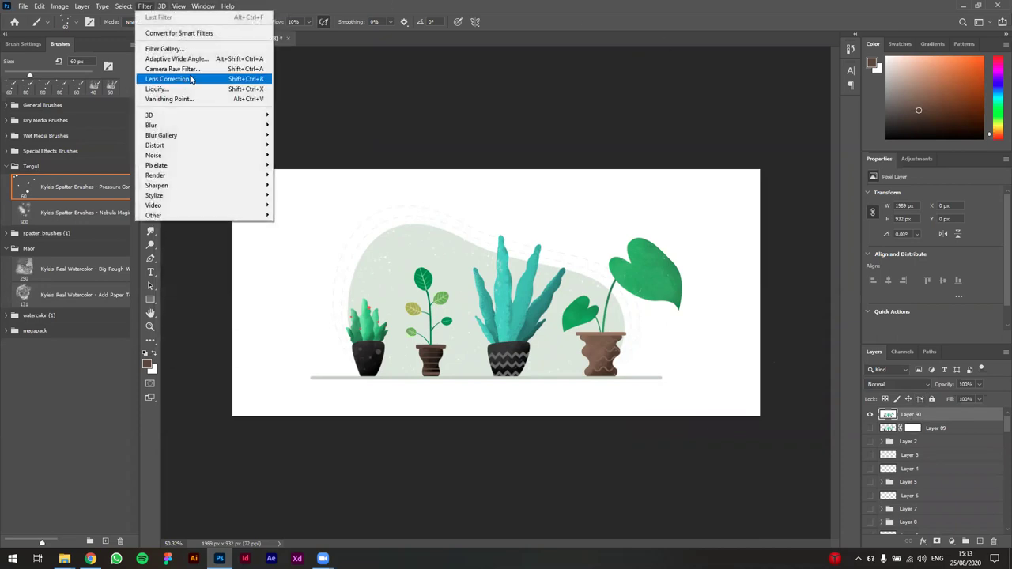
{"action": "left_click", "coordinate": [183, 69]}
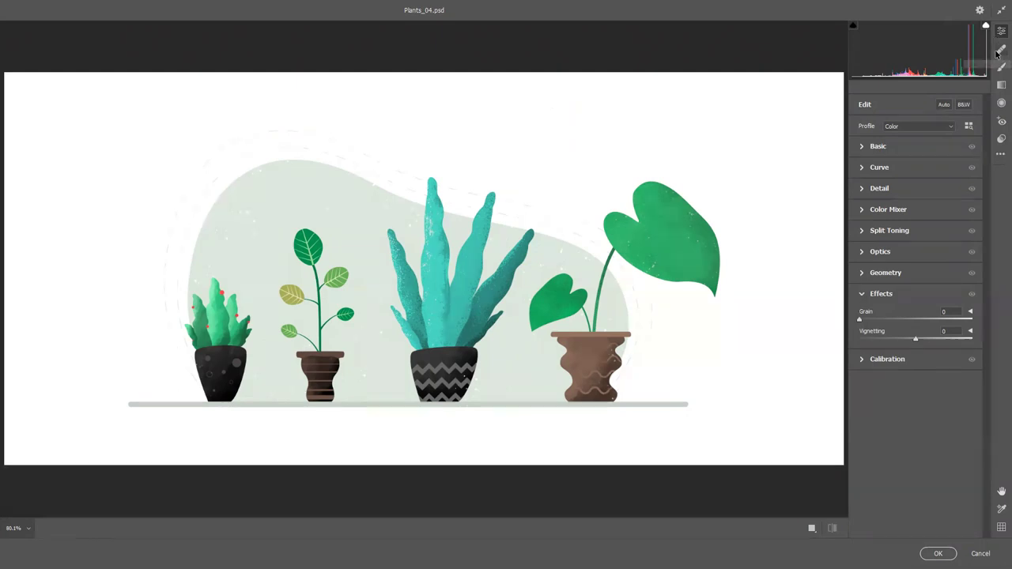
Step: Look through the Camera Raw Heal and Adjustment Brush settings and the Color and Creative presets
{"action": "left_click", "coordinate": [999, 48]}
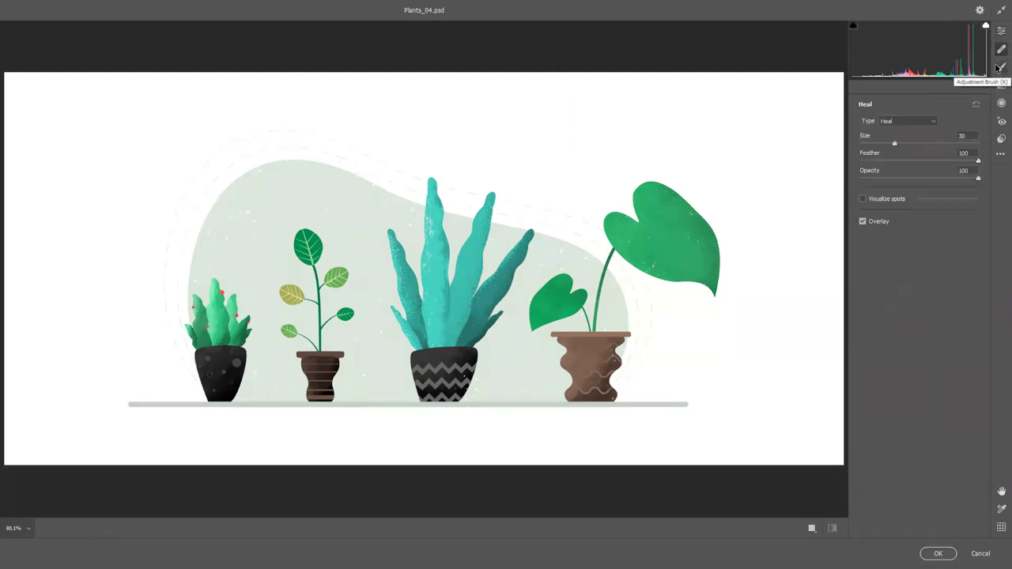
{"action": "left_click", "coordinate": [999, 67]}
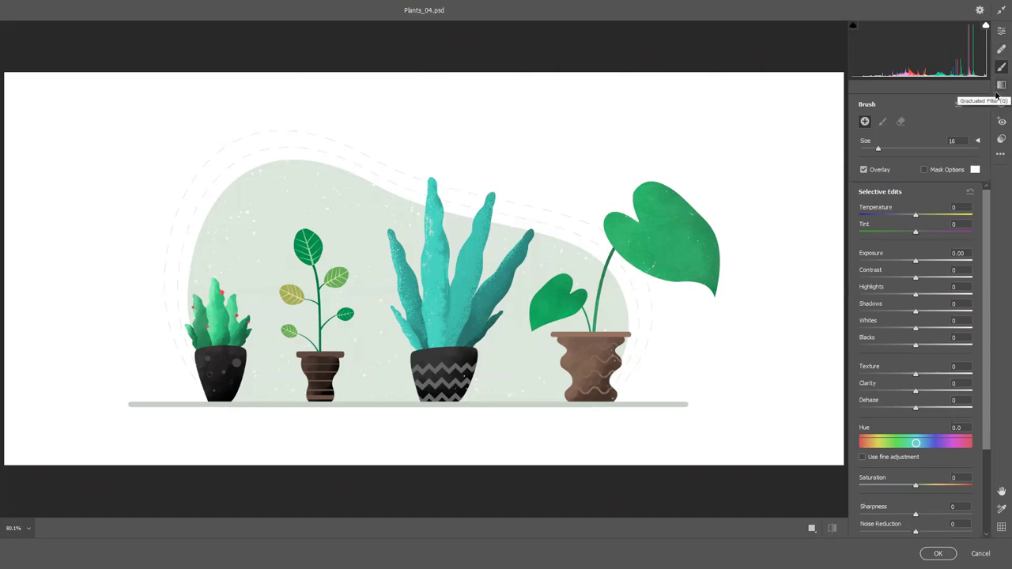
{"action": "left_click", "coordinate": [1000, 140]}
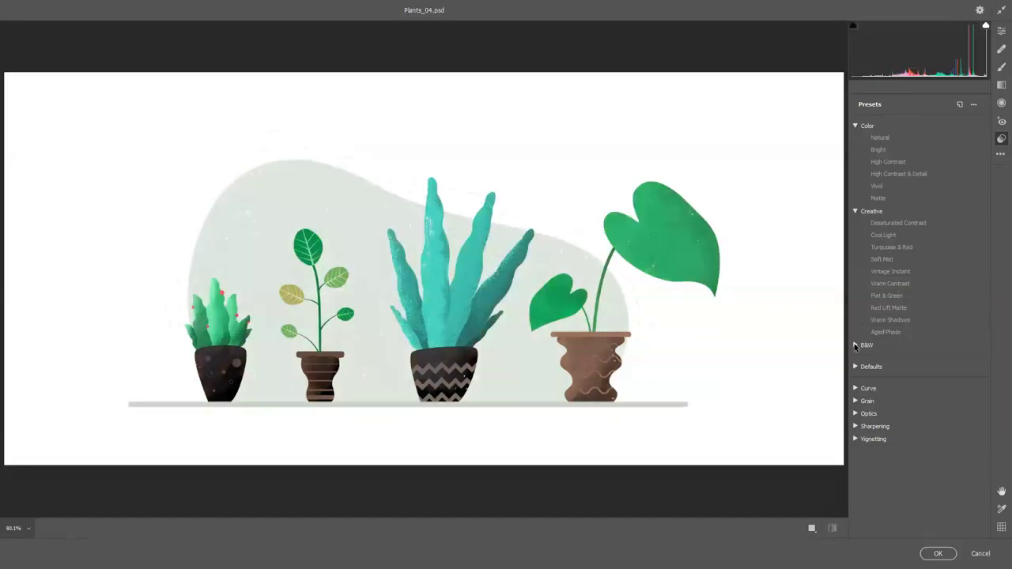
Step: Preview the B&W and Curve presets on the illustration, including B&W Punch and Strong S Curve, and collapse both groups
{"action": "left_click", "coordinate": [863, 345]}
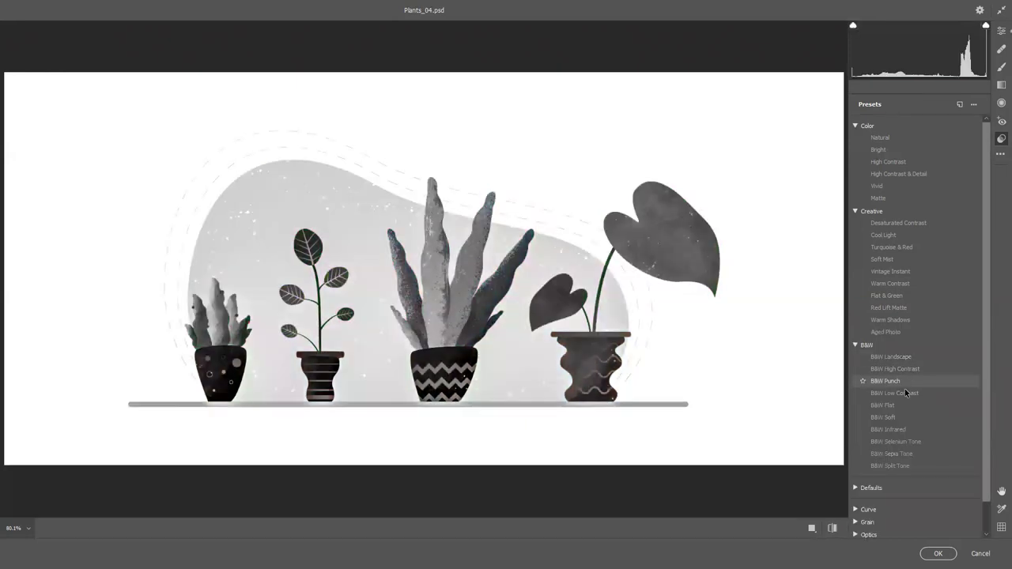
{"action": "left_click", "coordinate": [856, 345]}
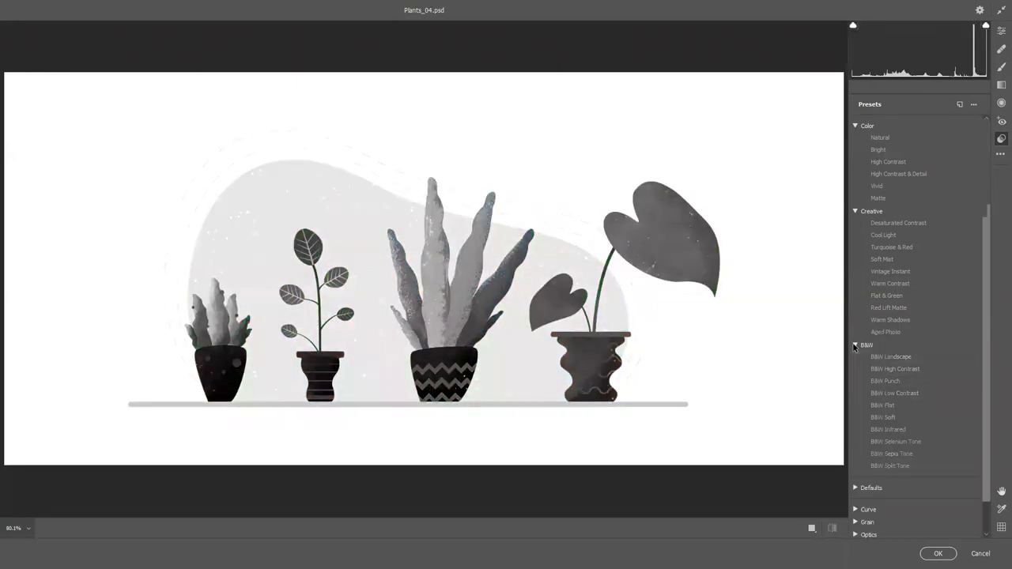
{"action": "left_click", "coordinate": [856, 388]}
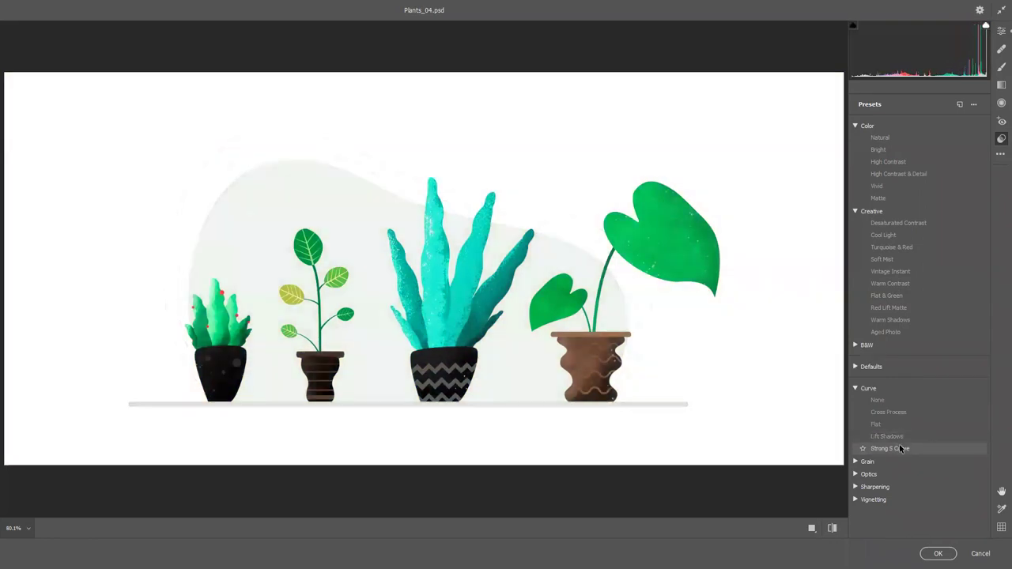
{"action": "left_click", "coordinate": [855, 388]}
Step: Expand the Grain presets, preview the Light grain, and inspect the tall teal plant up close
{"action": "left_click", "coordinate": [856, 402]}
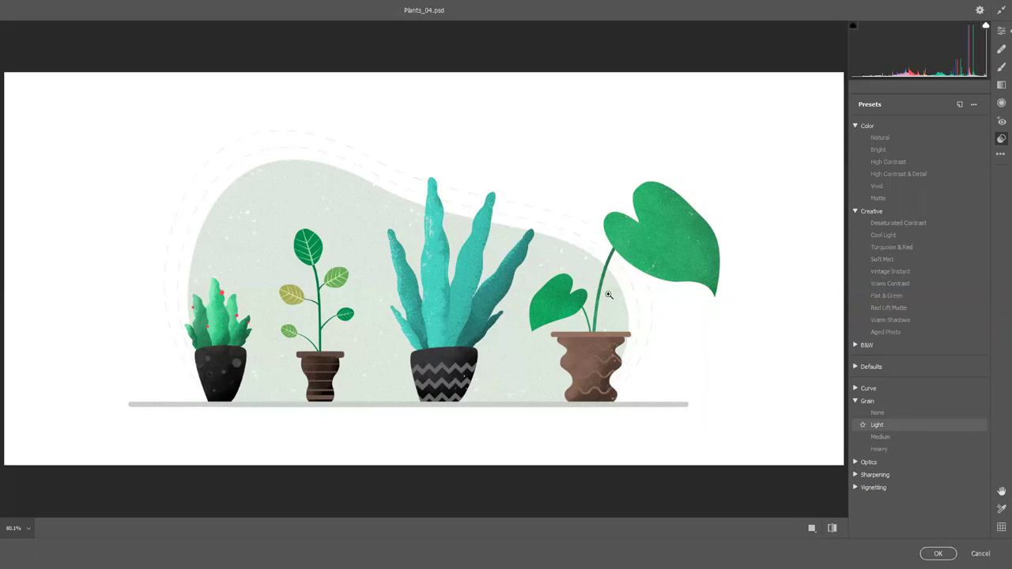
{"action": "left_click", "coordinate": [434, 314]}
{"action": "left_click", "coordinate": [433, 314]}
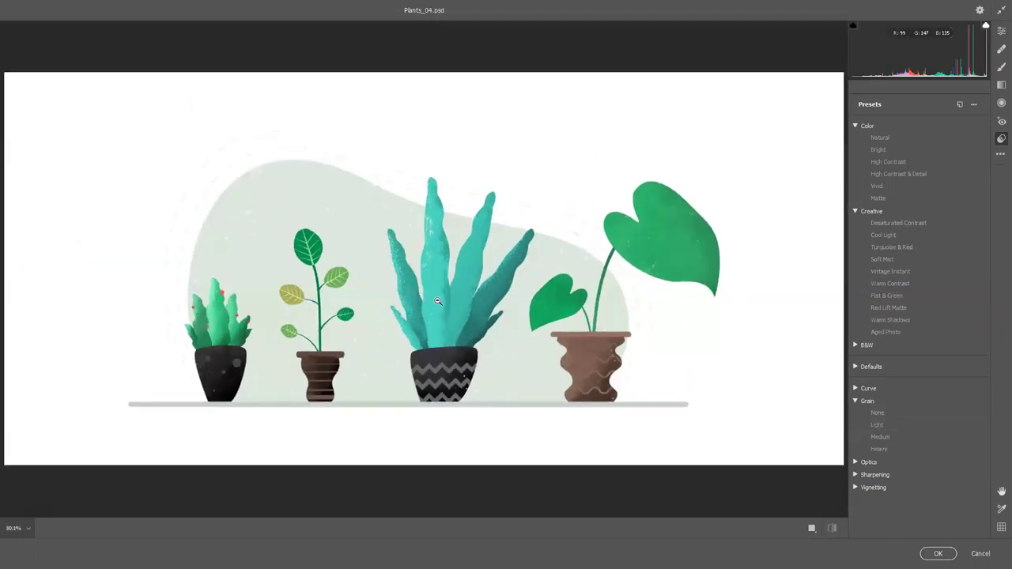
Step: Inspect the spatter texture on the heart-leaf plant's small and large leaves up close in the Camera Raw preview
{"action": "left_click", "coordinate": [438, 301]}
{"action": "left_click_drag", "start_coordinate": [356, 181], "coordinate": [581, 445]}
{"action": "mouse_move", "coordinate": [497, 151]}
{"action": "left_mouse_down"}
{"action": "mouse_move", "coordinate": [599, 204]}
{"action": "mouse_move", "coordinate": [599, 215]}
{"action": "left_mouse_up"}
{"action": "key", "text": "ctrl+0"}
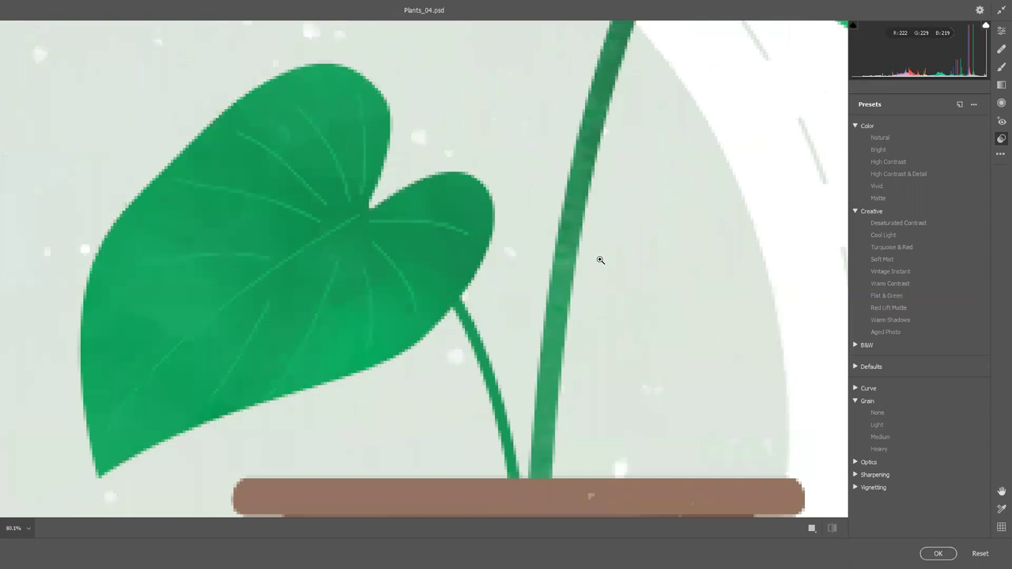
{"action": "left_click", "coordinate": [664, 229]}
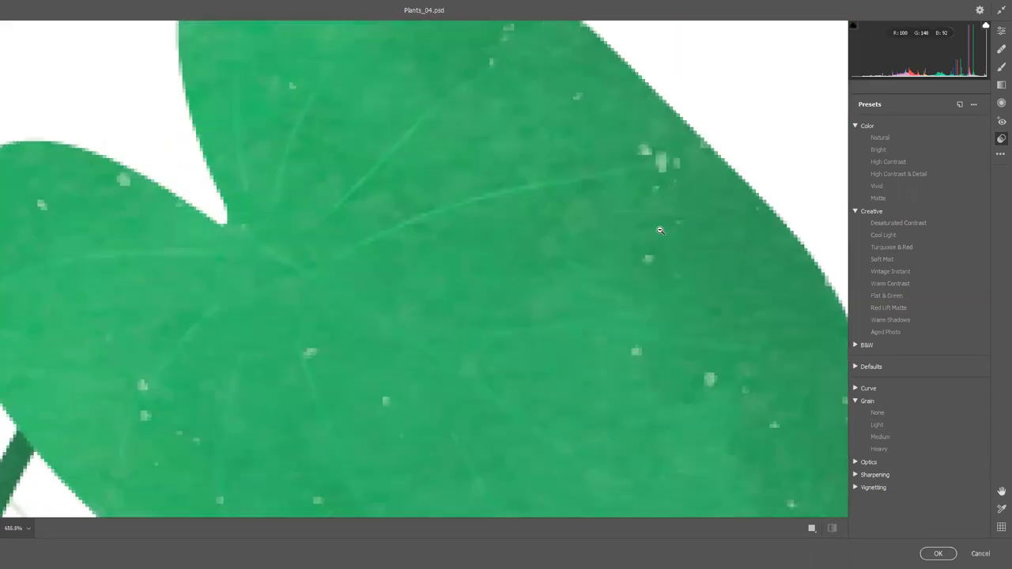
{"action": "left_click_drag", "start_coordinate": [586, 246], "coordinate": [499, 246]}
{"action": "left_click_drag", "start_coordinate": [722, 258], "coordinate": [720, 176]}
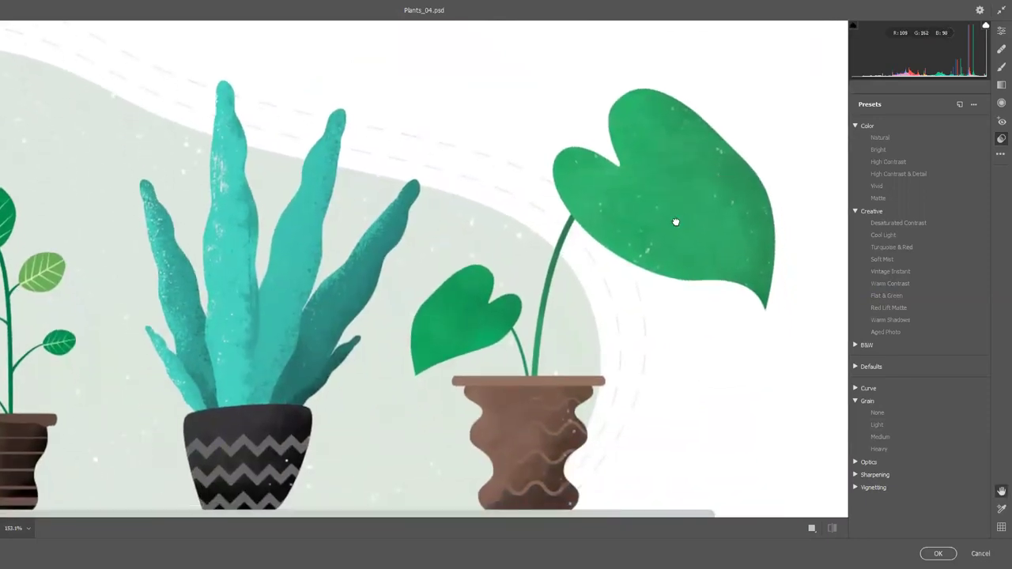
{"action": "left_click_drag", "start_coordinate": [673, 219], "coordinate": [684, 230]}
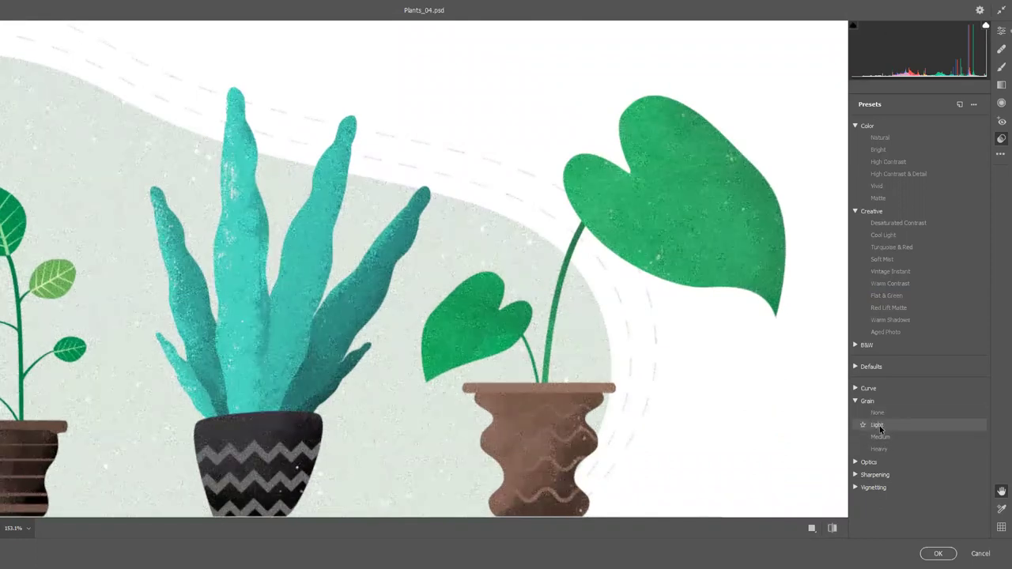
Step: Collapse the Grain presets, look through the Optics presets, and expand the Vignetting presets
{"action": "left_click", "coordinate": [855, 401]}
{"action": "left_click", "coordinate": [855, 413]}
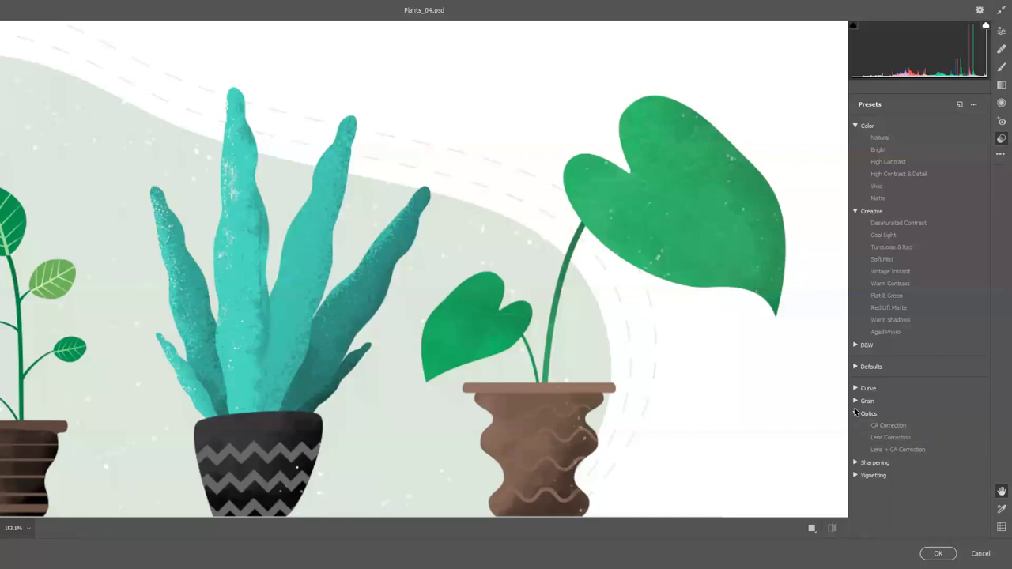
{"action": "left_click", "coordinate": [855, 414]}
{"action": "left_click", "coordinate": [855, 439]}
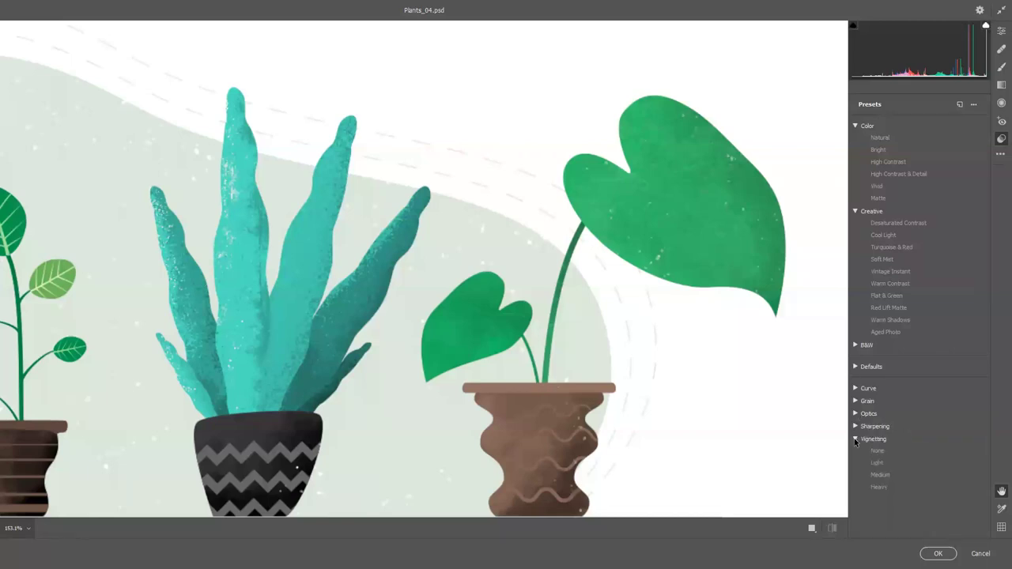
Step: Try the Heavy vignetting preset on the whole illustration and collapse the Vignetting group
{"action": "scroll", "coordinate": [696, 368], "scroll_direction": "down", "scroll_amount": 5}
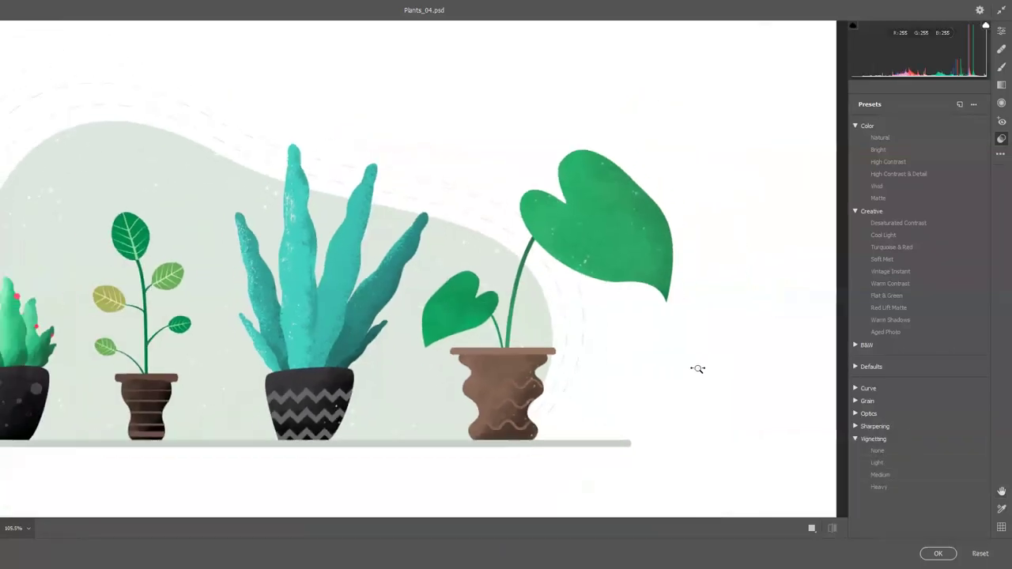
{"action": "left_click", "coordinate": [891, 488]}
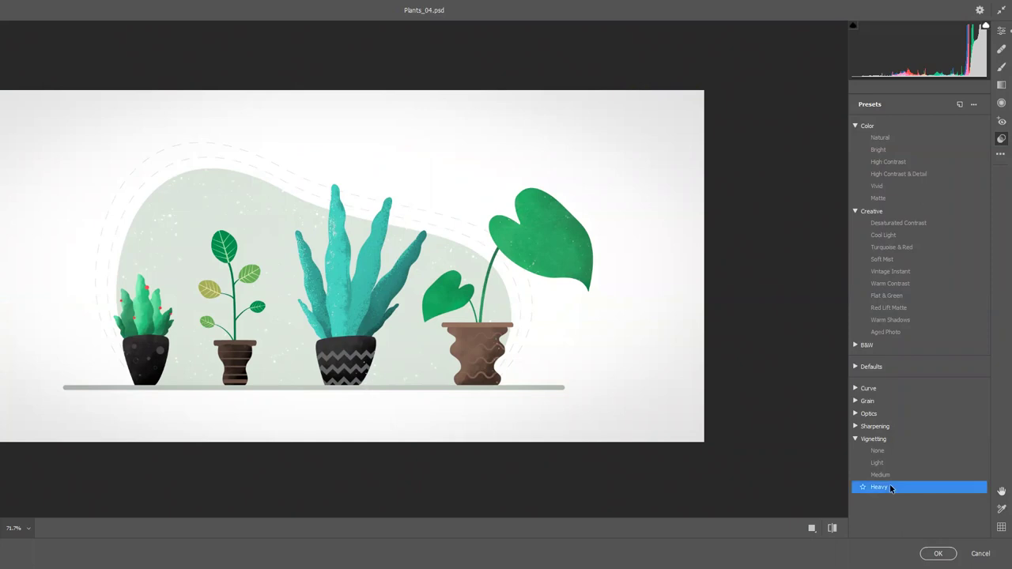
{"action": "left_click", "coordinate": [856, 439]}
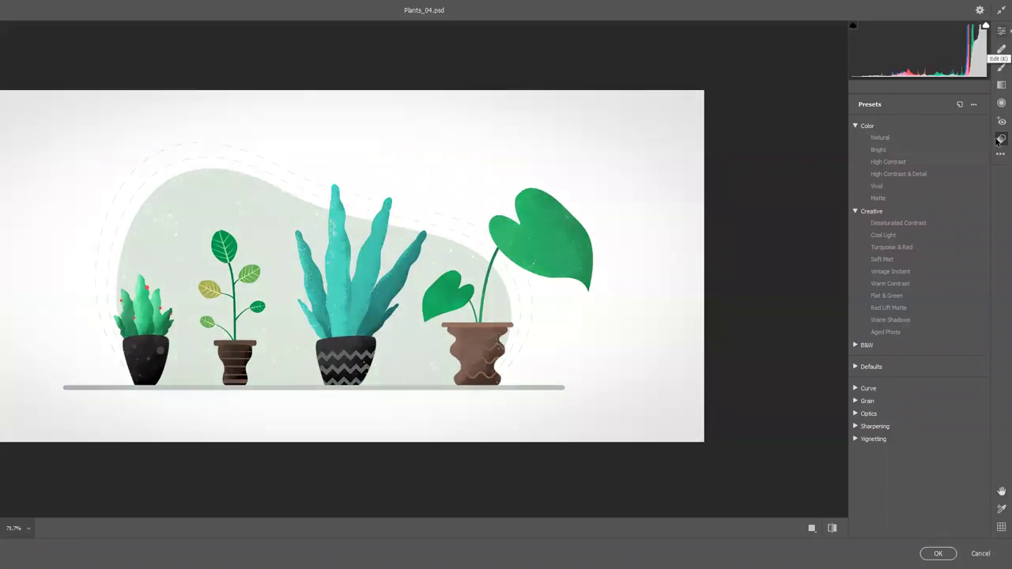
{"action": "left_click", "coordinate": [855, 440]}
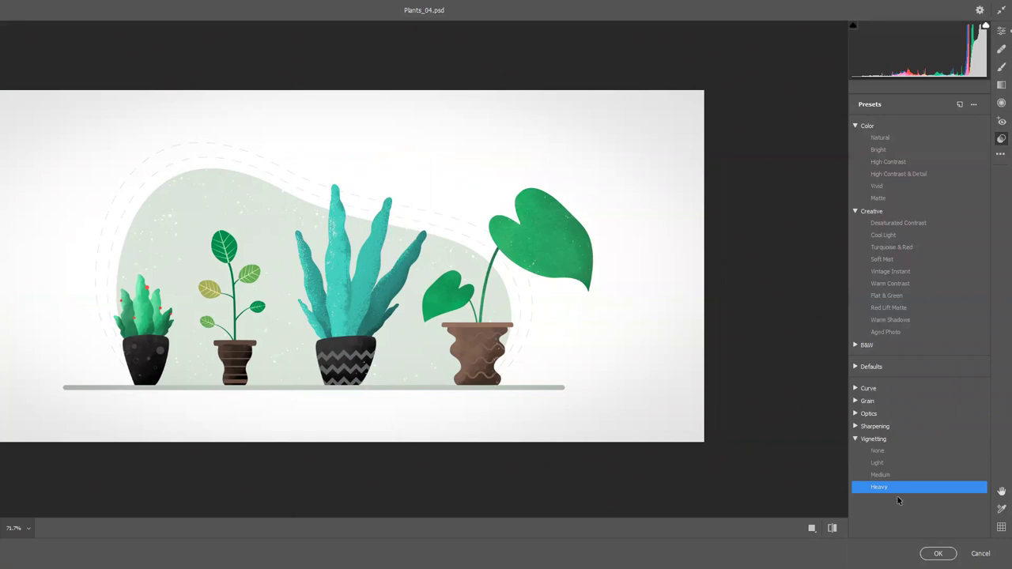
{"action": "left_click", "coordinate": [857, 440]}
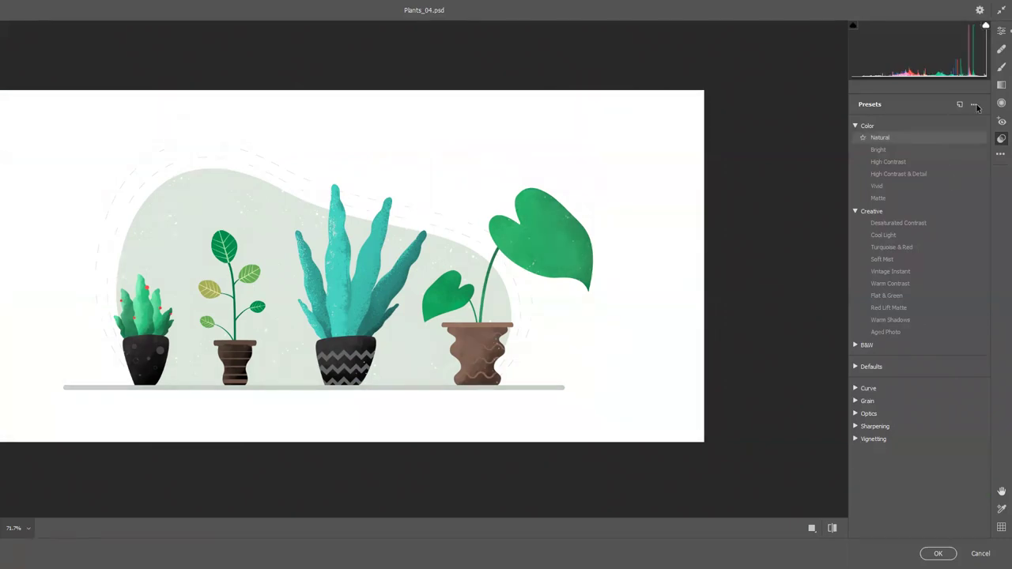
Step: In the Basic edit settings, set Vibrance to +20 and Saturation to +10 for the whole illustration
{"action": "left_click", "coordinate": [1000, 32]}
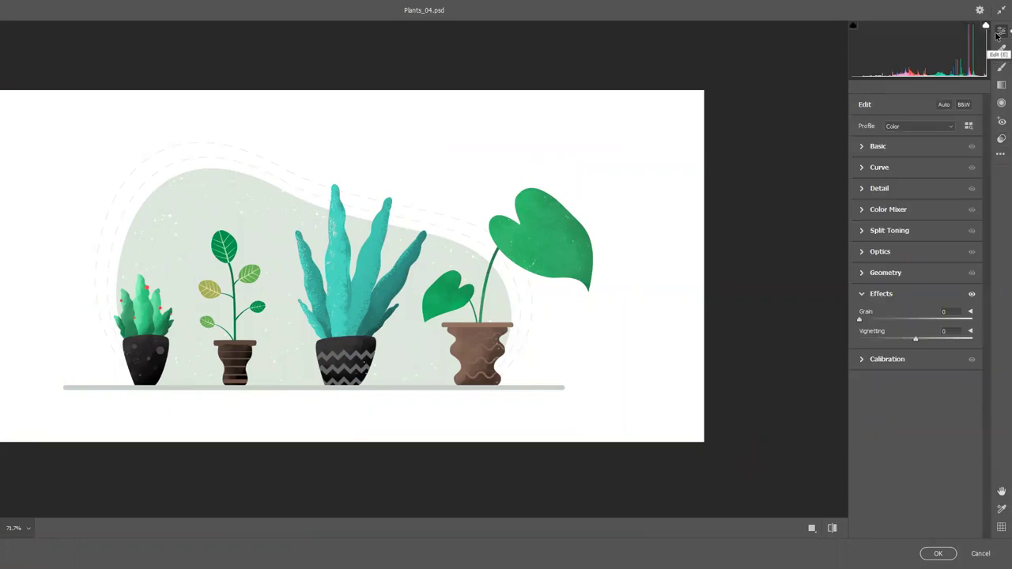
{"action": "left_click", "coordinate": [862, 147]}
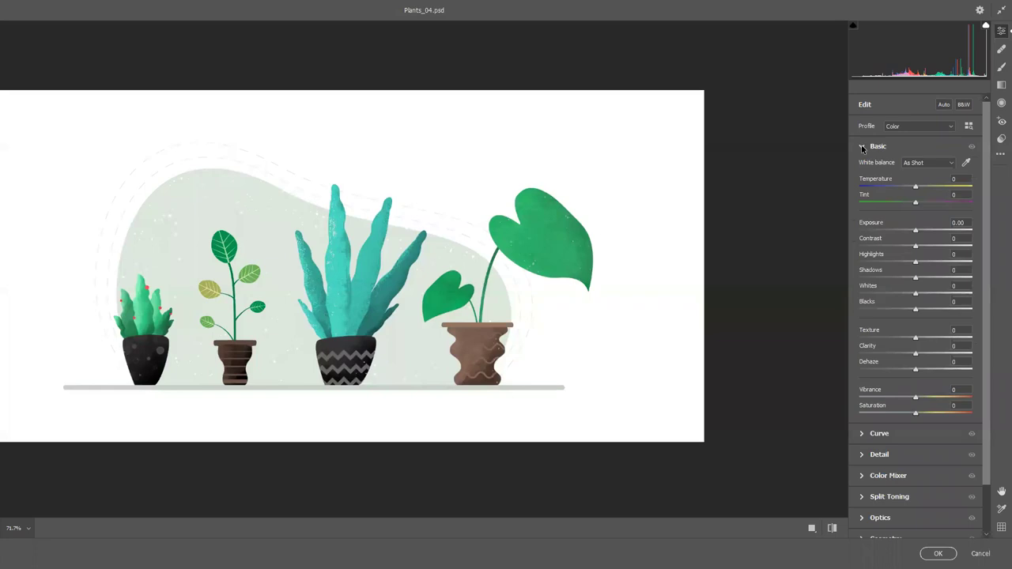
{"action": "left_click_drag", "start_coordinate": [635, 325], "coordinate": [671, 355]}
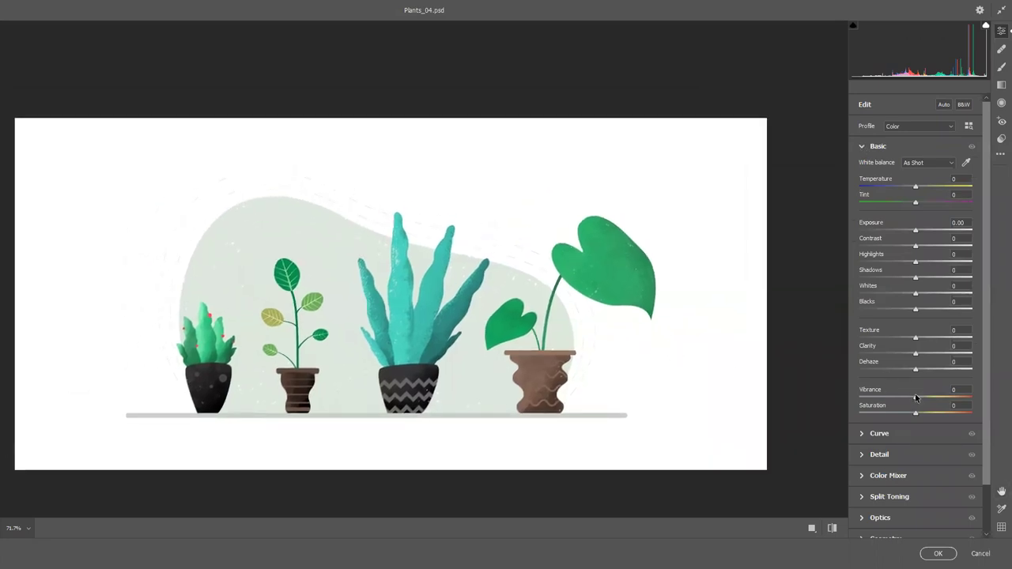
{"action": "mouse_move", "coordinate": [917, 399]}
{"action": "left_mouse_down"}
{"action": "mouse_move", "coordinate": [941, 402]}
{"action": "mouse_move", "coordinate": [862, 409]}
{"action": "mouse_move", "coordinate": [938, 407]}
{"action": "mouse_move", "coordinate": [930, 406]}
{"action": "left_mouse_up"}
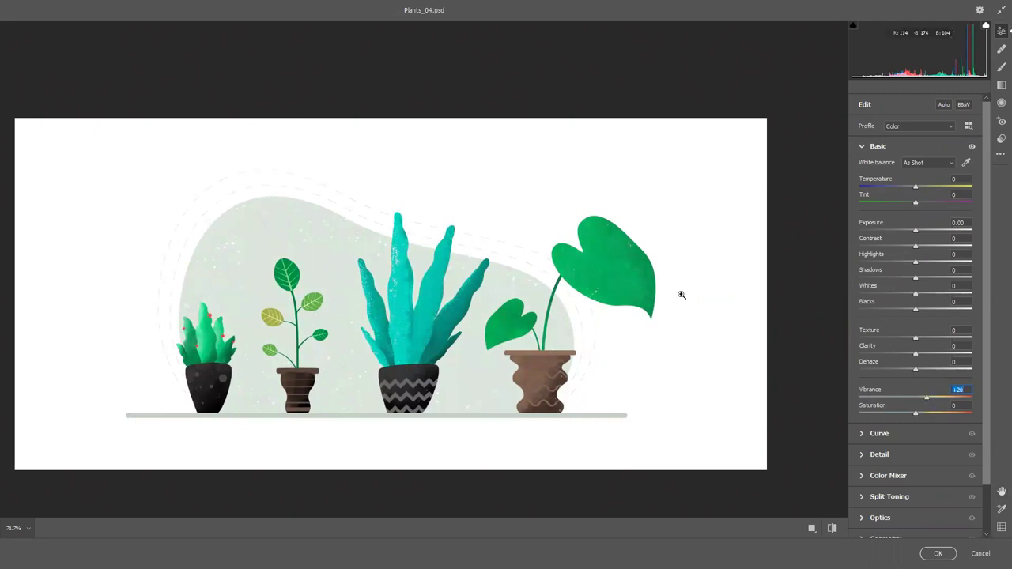
{"action": "left_click_drag", "start_coordinate": [916, 417], "coordinate": [922, 420]}
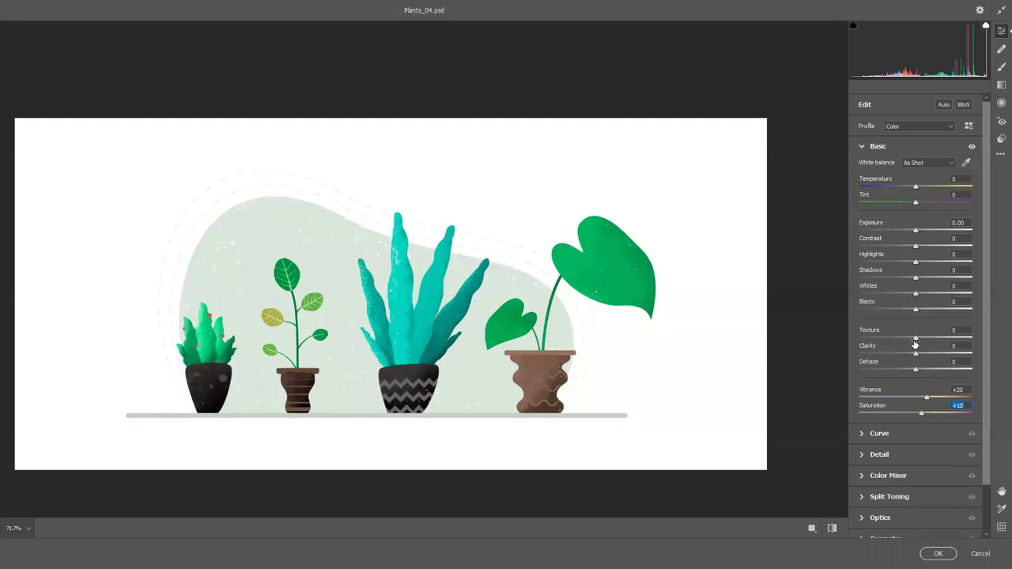
Step: Try the extreme Texture values of +100 and -100 while viewing the teal and heart-leaf plants up close
{"action": "left_click_drag", "start_coordinate": [614, 288], "coordinate": [662, 287]}
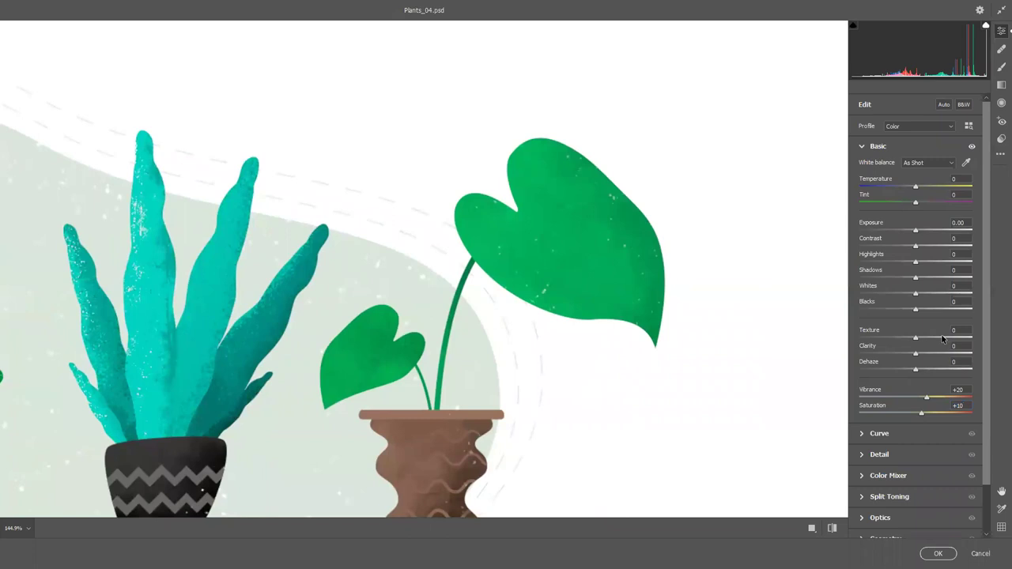
{"action": "left_click_drag", "start_coordinate": [916, 338], "coordinate": [997, 344]}
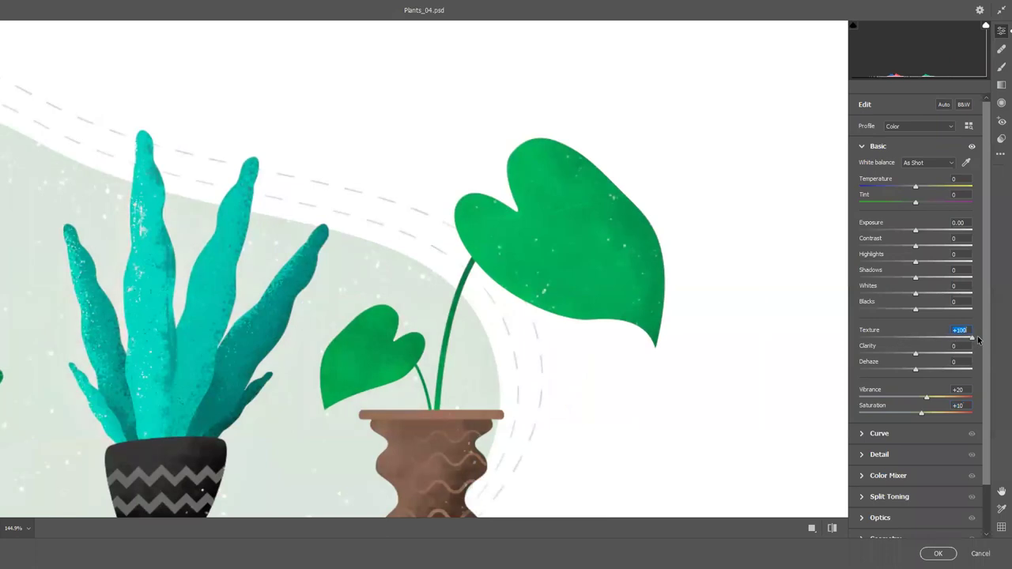
{"action": "left_click_drag", "start_coordinate": [978, 340], "coordinate": [815, 342]}
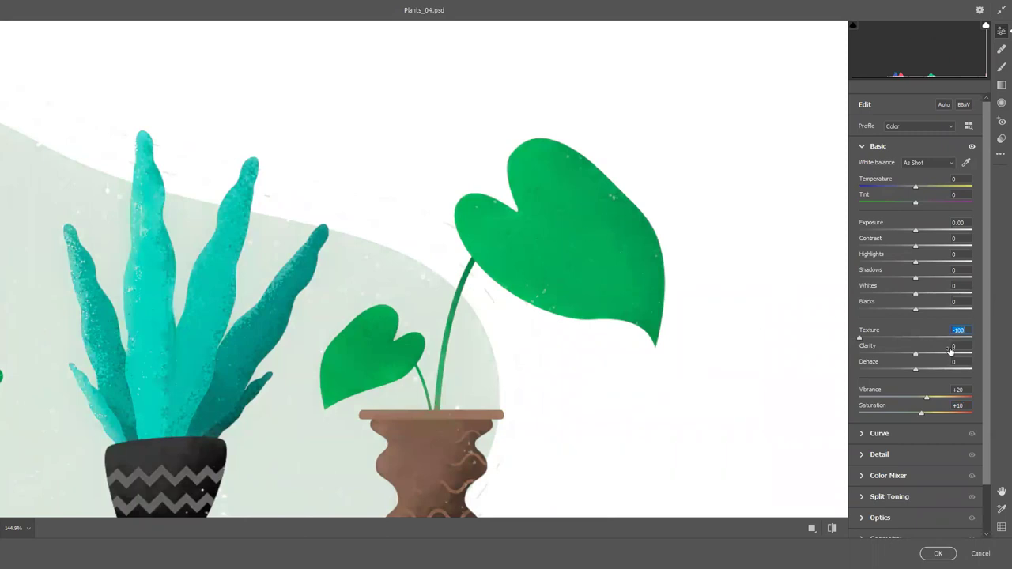
Step: Set Texture to +10 and apply the Camera Raw Filter to the layer
{"action": "mouse_move", "coordinate": [916, 337]}
{"action": "left_mouse_down"}
{"action": "mouse_move", "coordinate": [937, 340]}
{"action": "mouse_move", "coordinate": [921, 340]}
{"action": "left_mouse_up"}
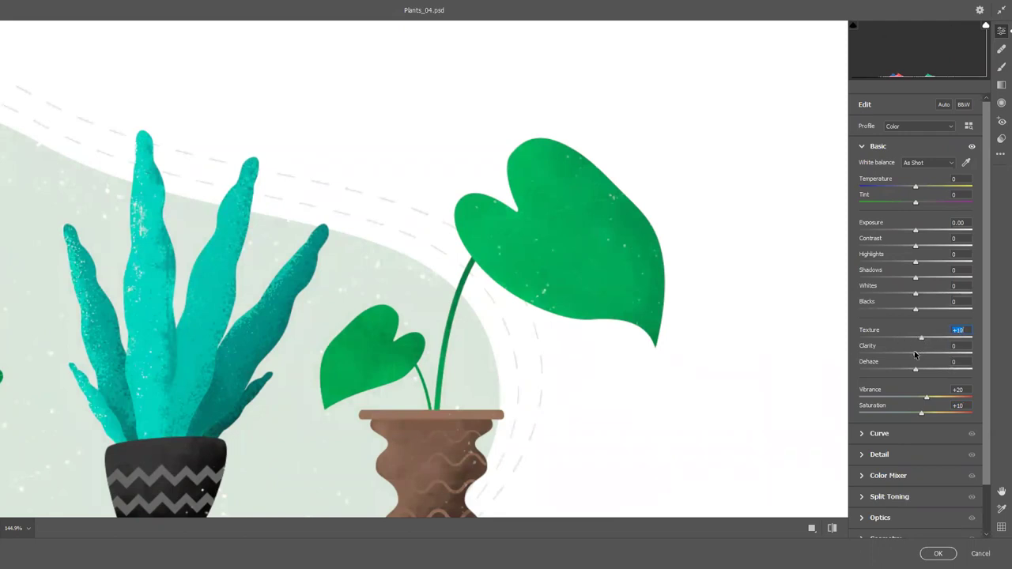
{"action": "scroll", "coordinate": [909, 347], "scroll_direction": "down", "scroll_amount": 2}
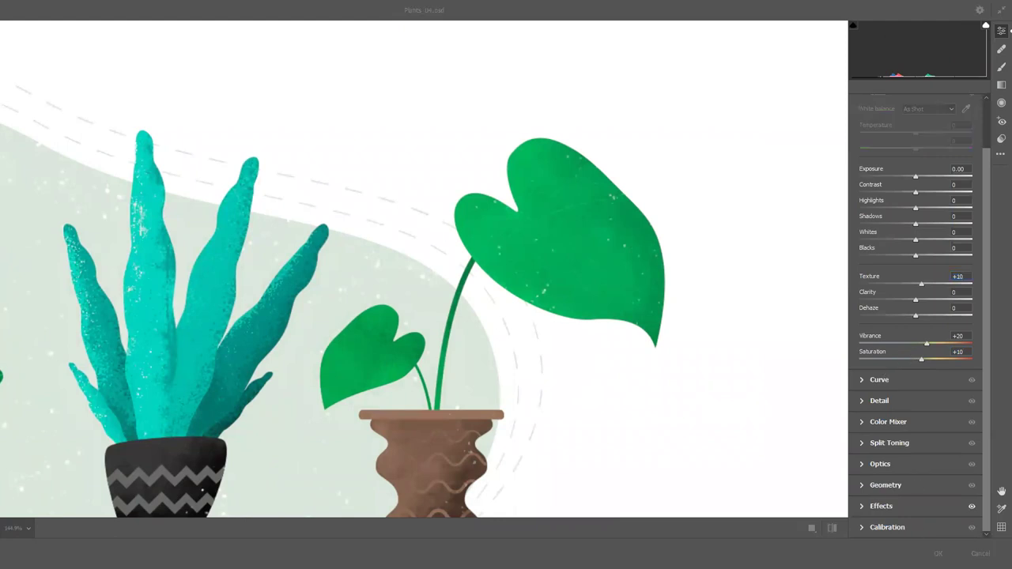
{"action": "key", "text": "Return"}
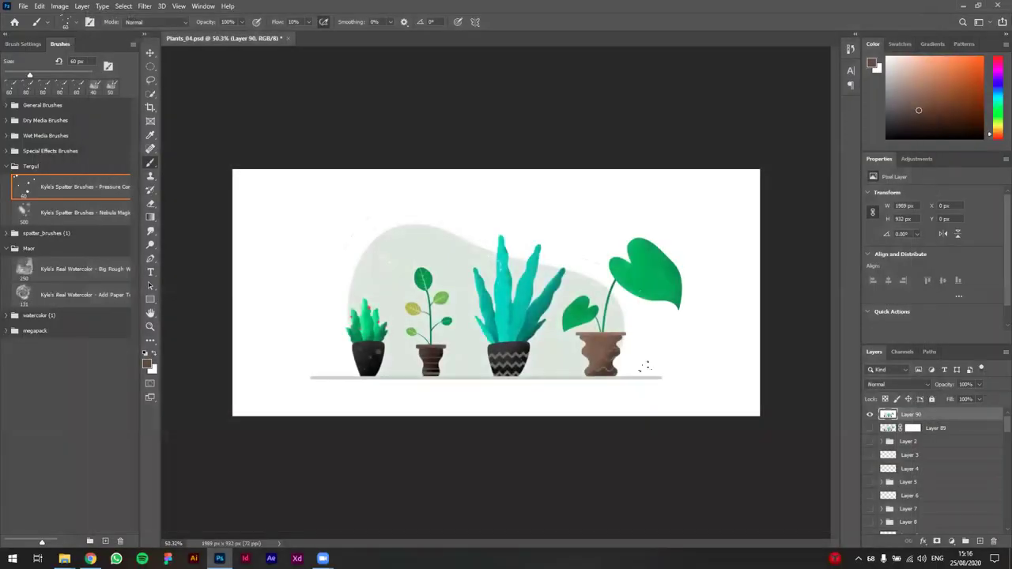
Step: Toggle the visibility of Layer 90 off and on, and show Layer 89 beneath it
{"action": "left_click", "coordinate": [870, 415]}
{"action": "left_click", "coordinate": [870, 414]}
{"action": "left_click", "coordinate": [870, 428]}
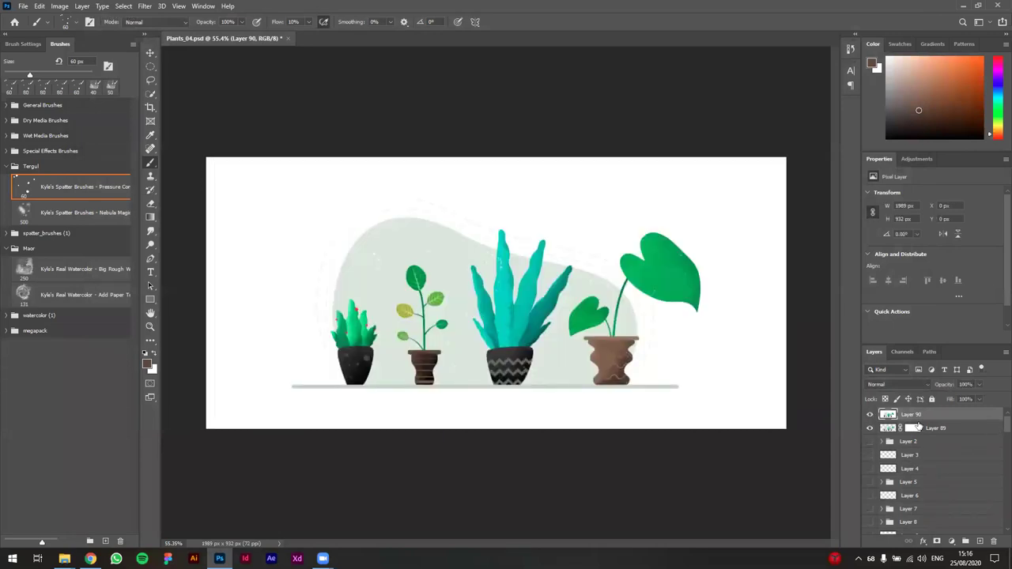
Step: Compare the filtered Layer 90 with the original artwork on Layer 89, examining the plant colors up close
{"action": "left_click", "coordinate": [870, 415]}
{"action": "scroll", "coordinate": [872, 475], "scroll_direction": "down", "scroll_amount": 15}
{"action": "scroll", "coordinate": [878, 490], "scroll_direction": "up", "scroll_amount": 15}
{"action": "scroll", "coordinate": [601, 315], "scroll_direction": "up", "scroll_amount": 2}
{"action": "scroll", "coordinate": [601, 315], "scroll_direction": "up", "scroll_amount": 3}
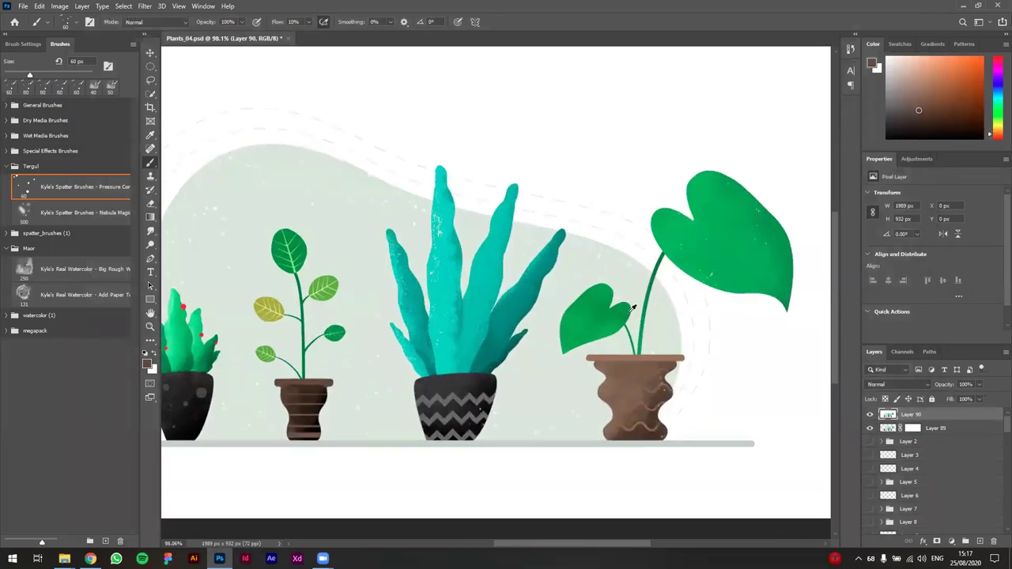
{"action": "left_click_drag", "start_coordinate": [655, 250], "coordinate": [624, 266]}
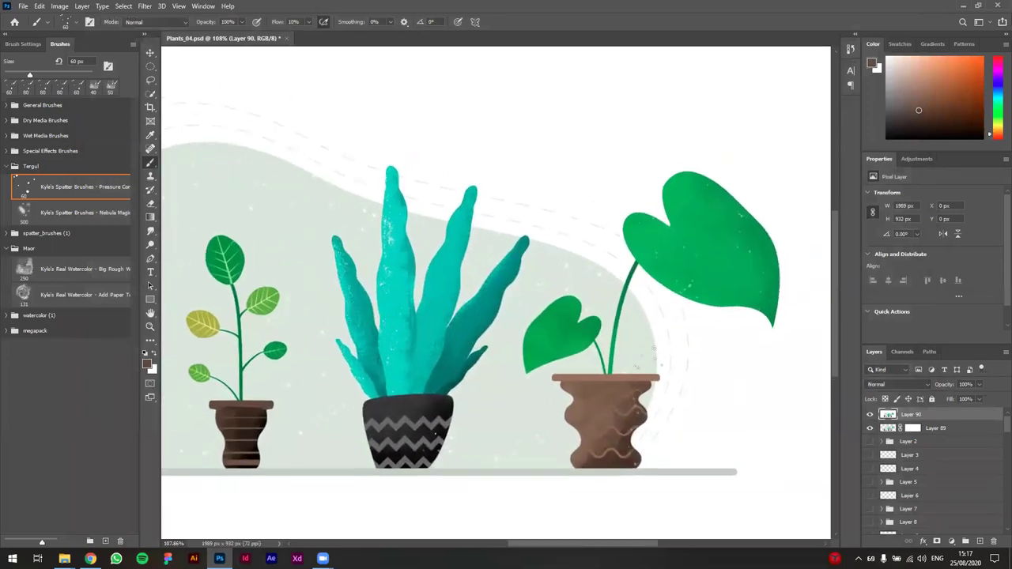
{"action": "left_click", "coordinate": [870, 414]}
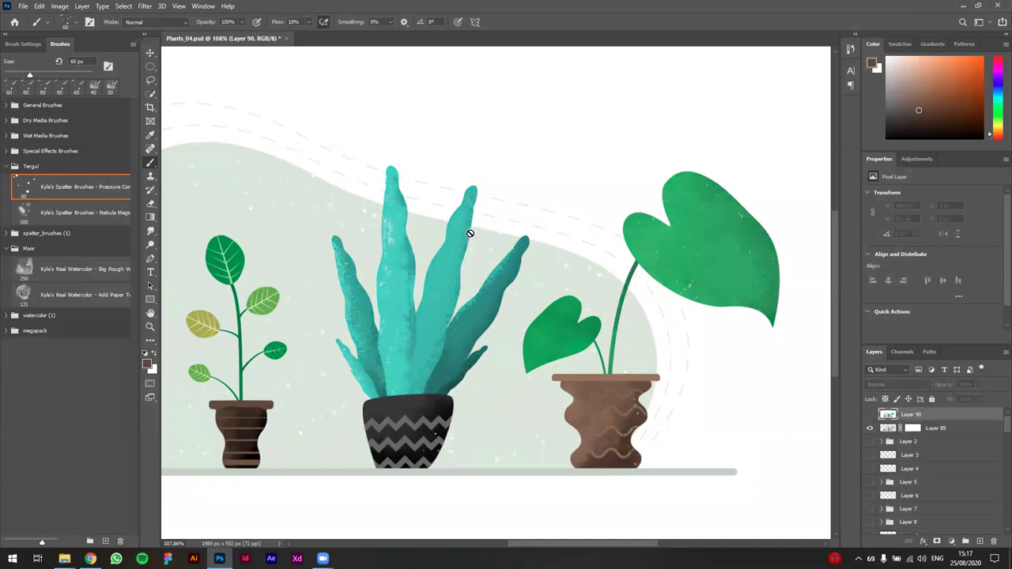
{"action": "left_click", "coordinate": [870, 414]}
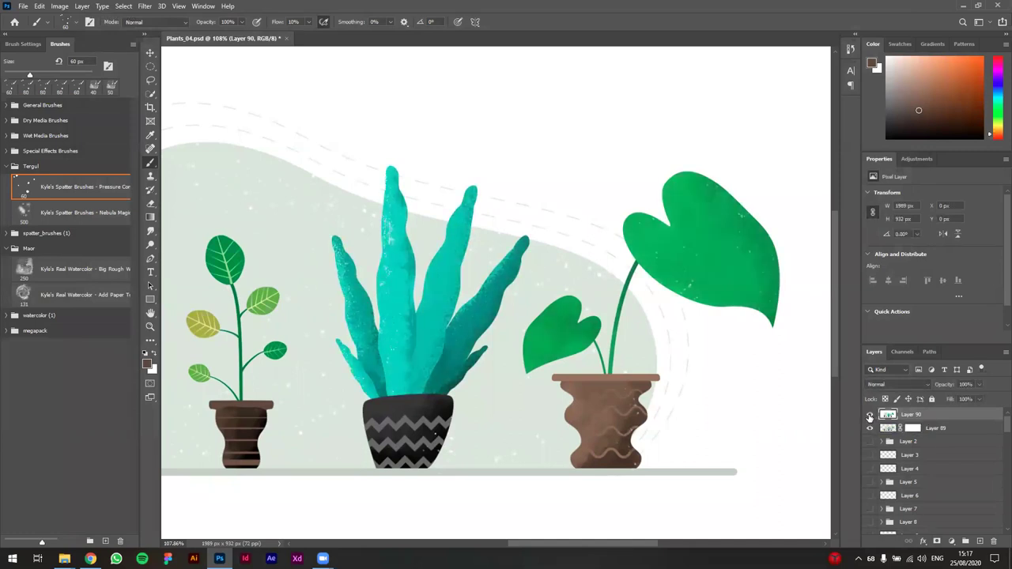
{"action": "left_click", "coordinate": [618, 291]}
Step: Add a Curves adjustment layer above Layer 90 and shape its RGB curve into a gentle S, raising highlights and lowering shadows
{"action": "left_click", "coordinate": [951, 543]}
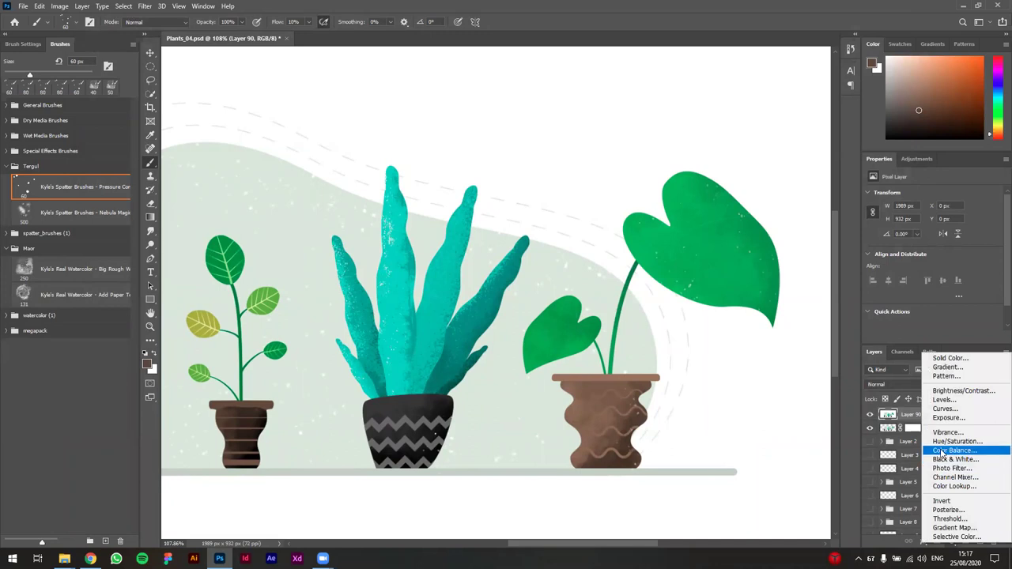
{"action": "left_click", "coordinate": [946, 409]}
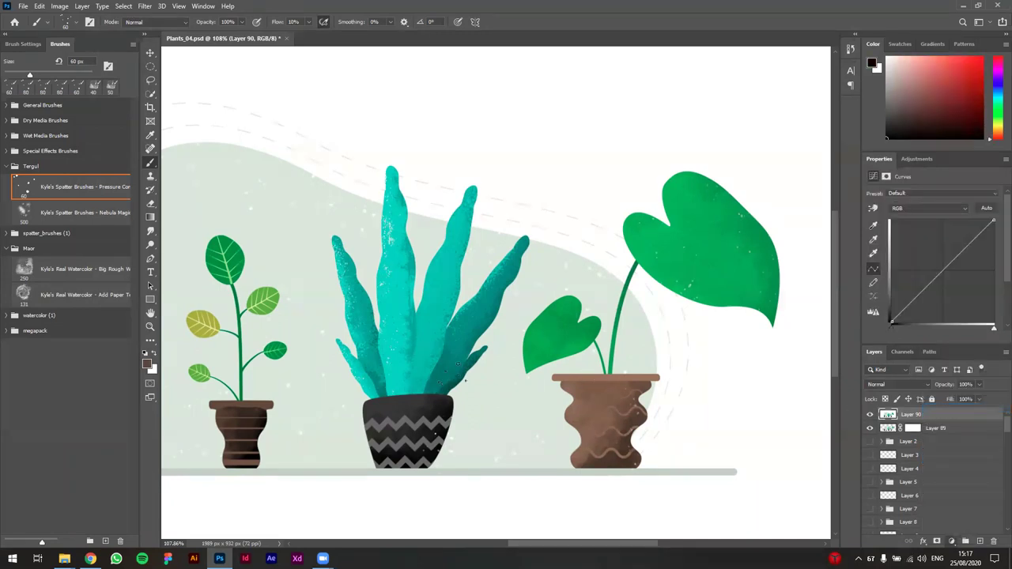
{"action": "scroll", "coordinate": [471, 360], "scroll_direction": "down", "scroll_amount": 1}
{"action": "scroll", "coordinate": [470, 360], "scroll_direction": "down", "scroll_amount": 3}
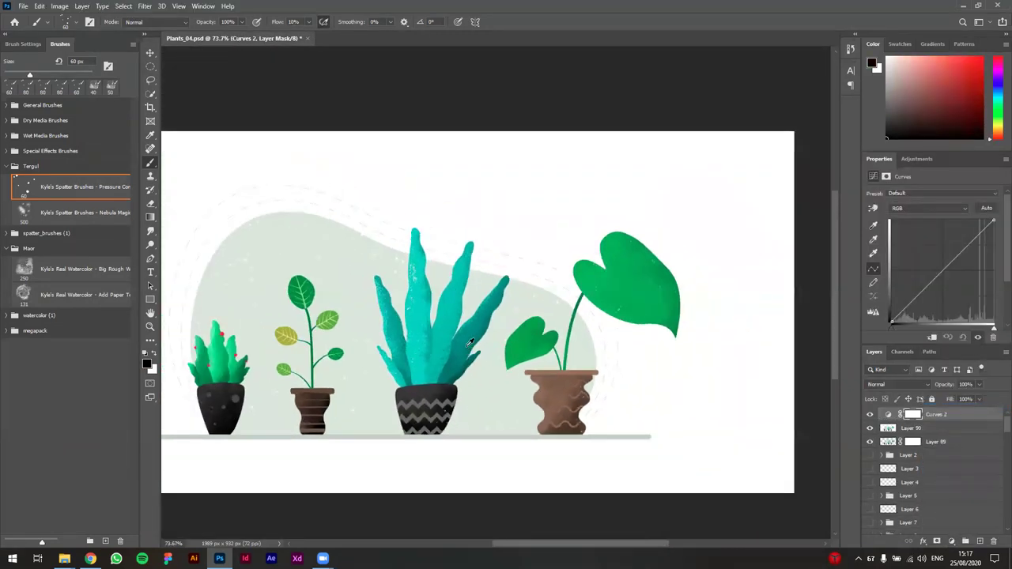
{"action": "left_click_drag", "start_coordinate": [466, 334], "coordinate": [565, 314]}
{"action": "scroll", "coordinate": [589, 301], "scroll_direction": "up", "scroll_amount": 3}
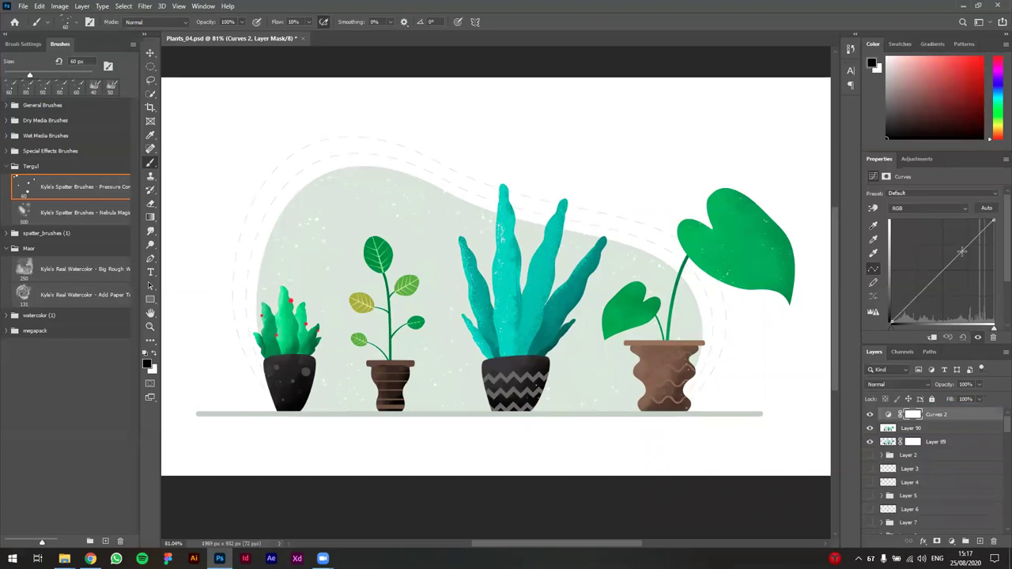
{"action": "left_click_drag", "start_coordinate": [963, 252], "coordinate": [959, 246]}
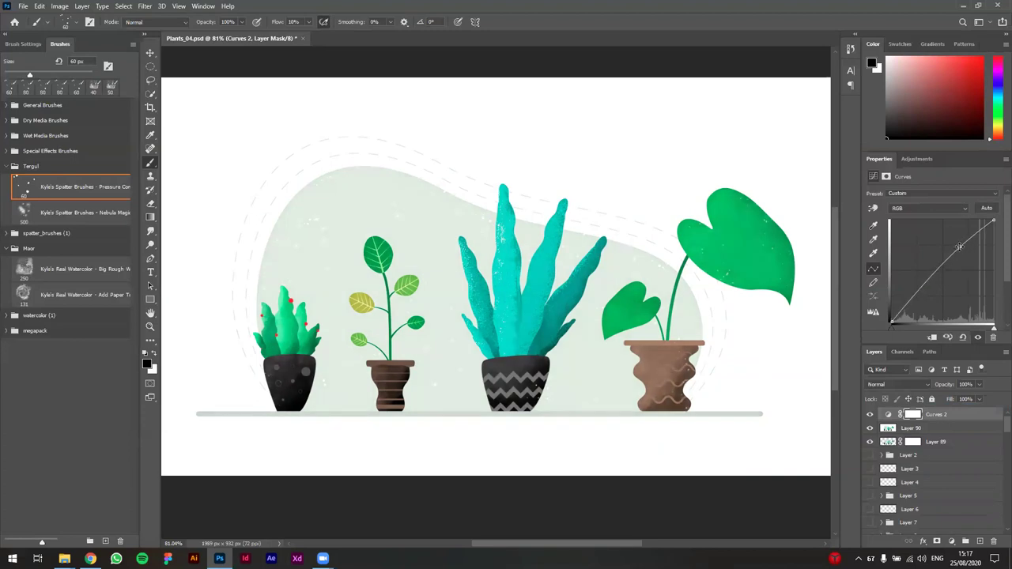
{"action": "left_click_drag", "start_coordinate": [926, 281], "coordinate": [930, 290]}
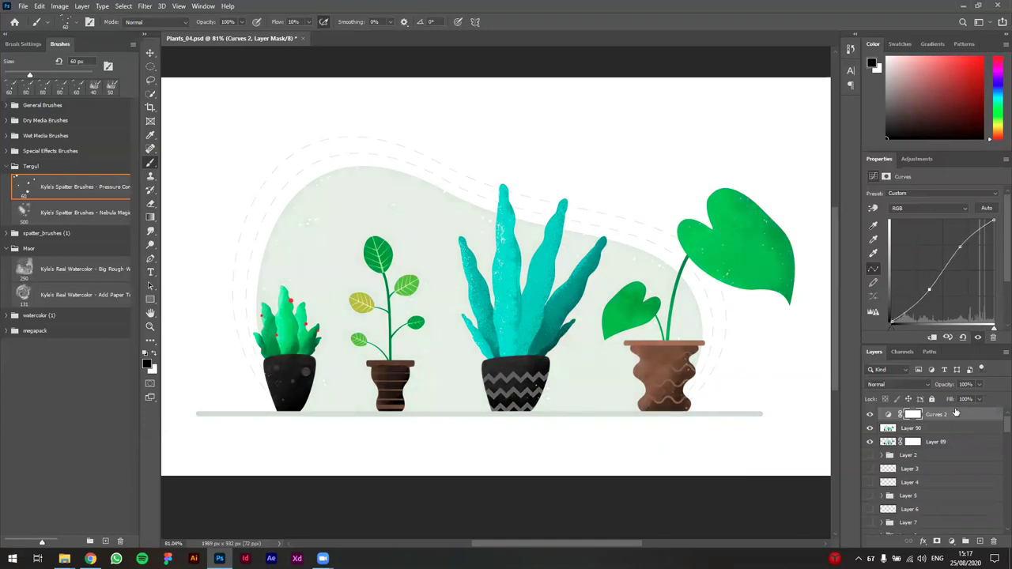
Step: Compare the illustration with and without the Curves adjustment by toggling that layer's visibility
{"action": "left_click", "coordinate": [870, 415]}
{"action": "left_click", "coordinate": [870, 415]}
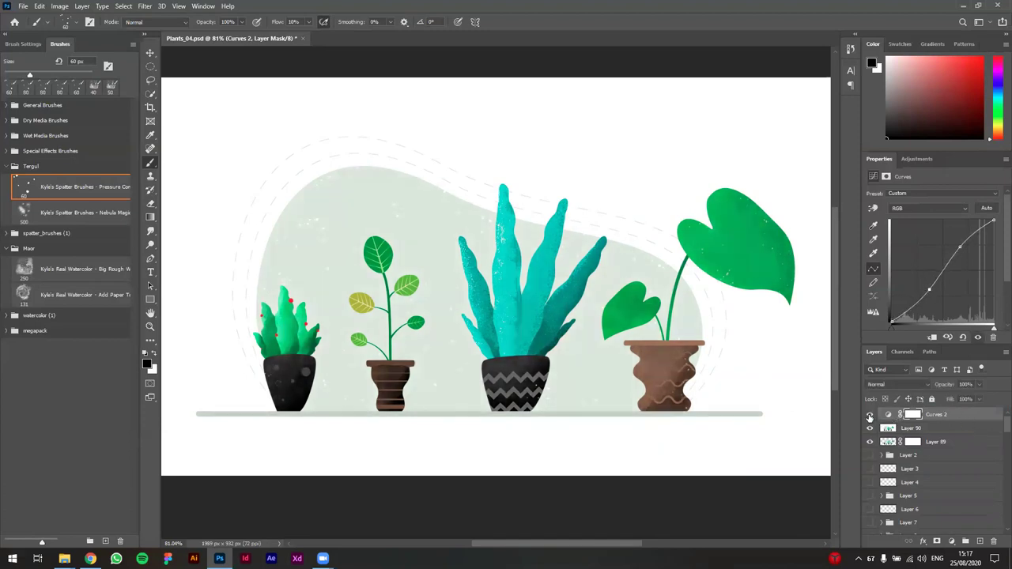
{"action": "left_click", "coordinate": [870, 416]}
{"action": "left_click", "coordinate": [870, 415]}
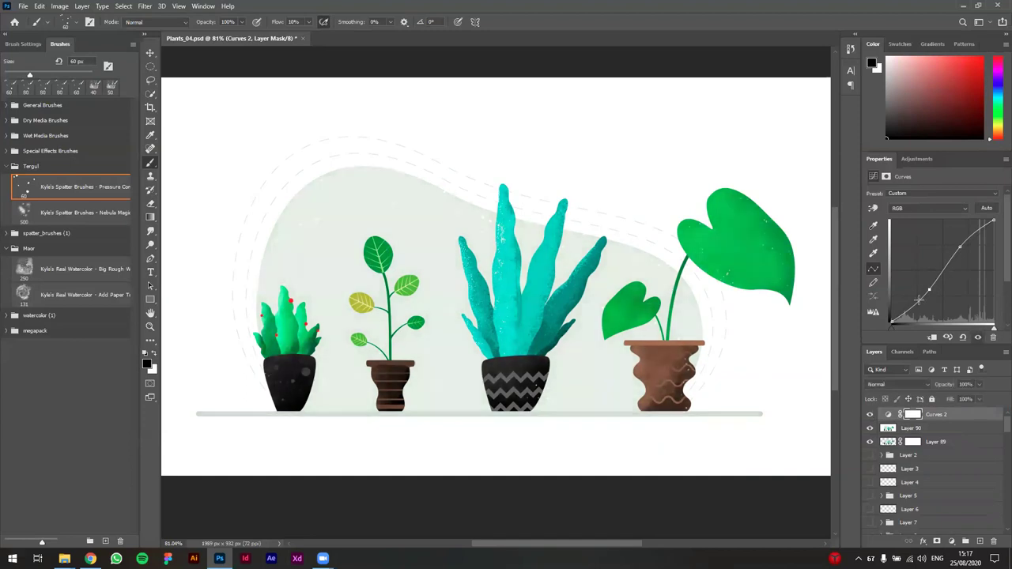
Step: Slightly soften the S-shaped RGB curve and compare the illustration with and without the Curves adjustment
{"action": "left_click_drag", "start_coordinate": [928, 291], "coordinate": [927, 288]}
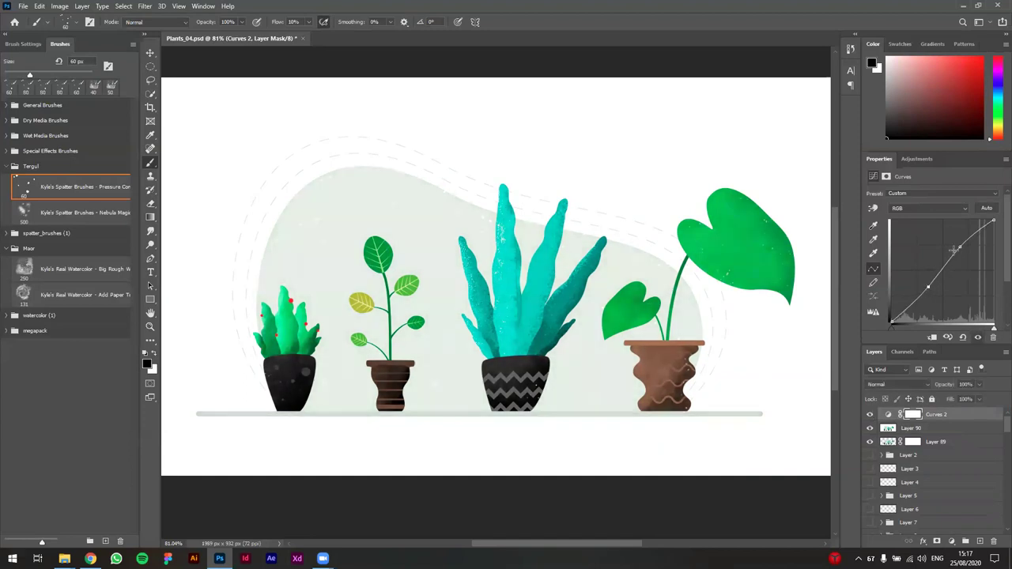
{"action": "left_click", "coordinate": [870, 415]}
{"action": "left_click", "coordinate": [870, 415]}
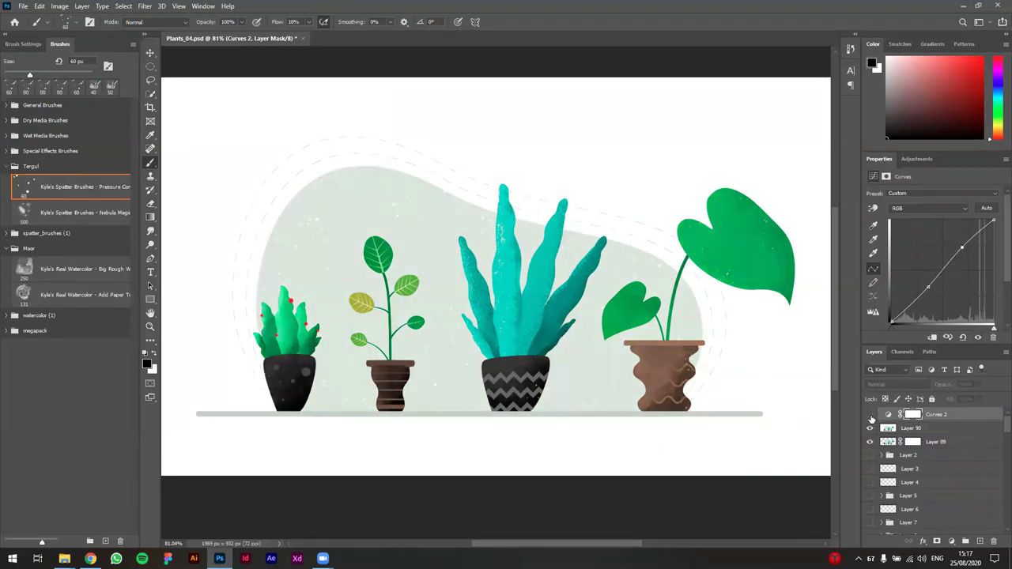
{"action": "left_click", "coordinate": [871, 417]}
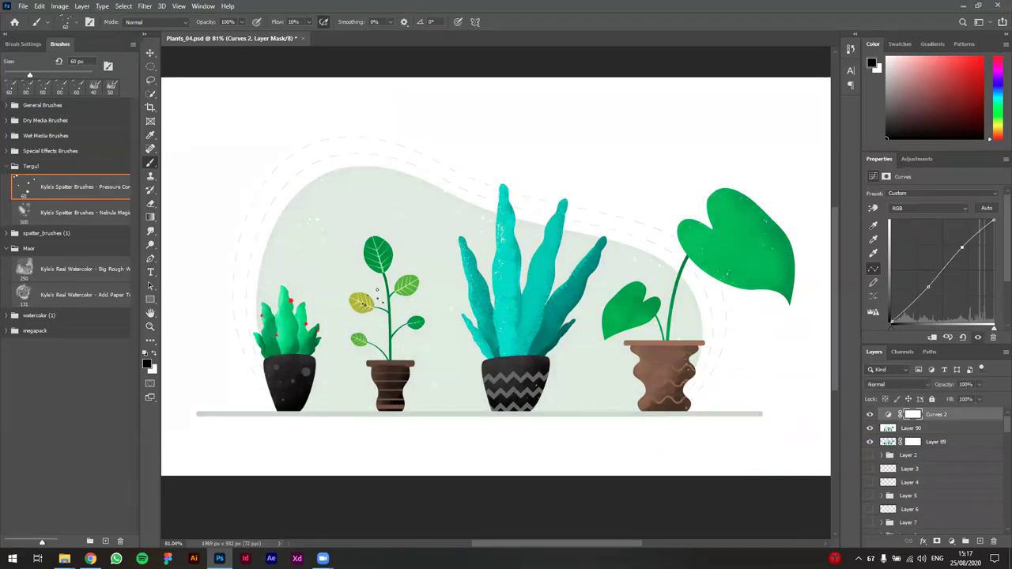
Step: Compare the whole illustration across its recent edits by toggling the Curves adjustment and undoing and redoing the latest changes
{"action": "scroll", "coordinate": [468, 289], "scroll_direction": "down", "scroll_amount": 1}
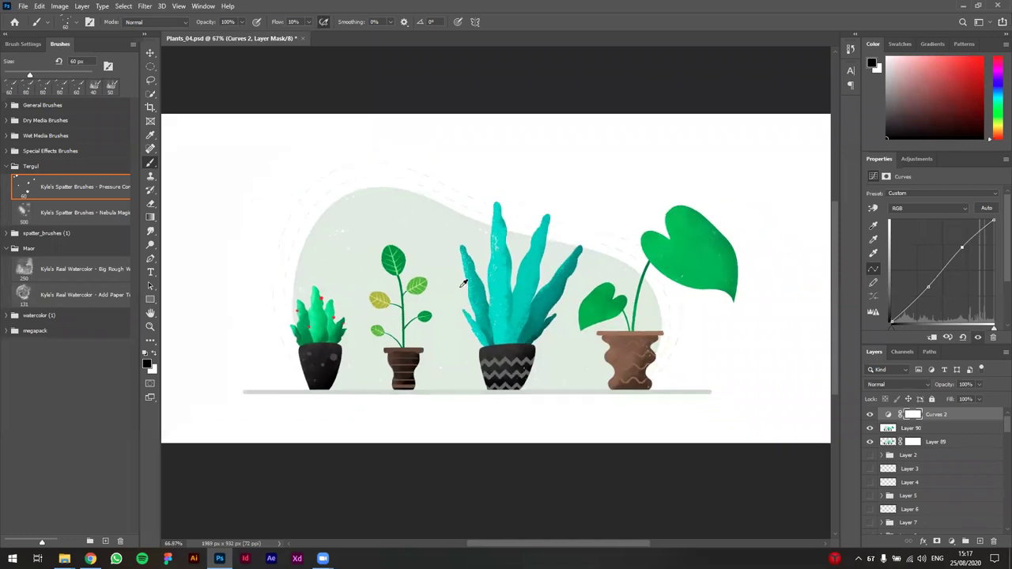
{"action": "left_click", "coordinate": [871, 416]}
{"action": "key", "text": "ctrl+z"}
{"action": "key", "text": "ctrl+z"}
{"action": "key", "text": "ctrl+z"}
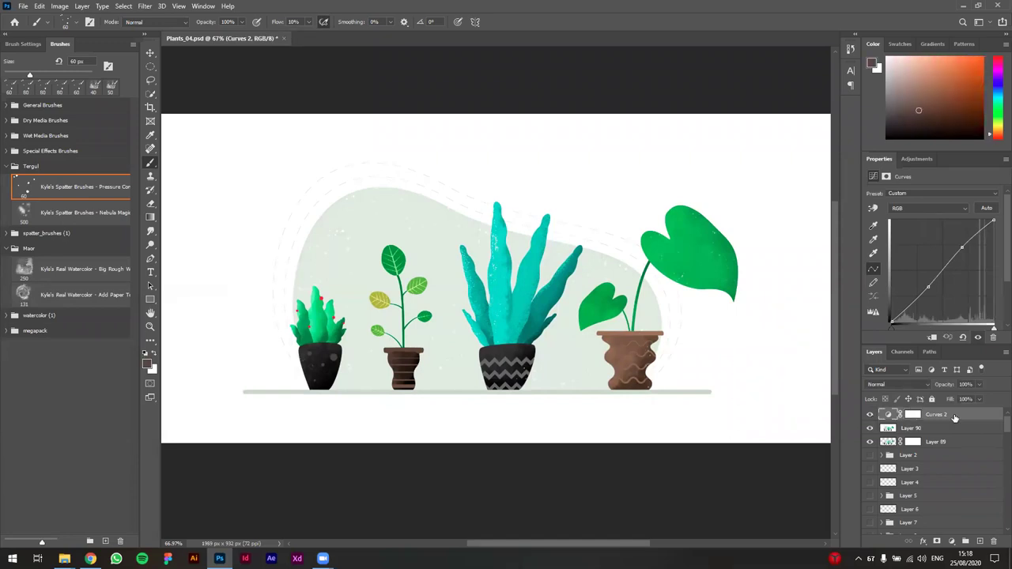
{"action": "key", "text": "ctrl+shift+z"}
{"action": "key", "text": "ctrl+shift+z"}
Step: Add a Color Lookup adjustment layer above Curves 2 and apply the 2Strip.look 3D LUT
{"action": "left_click", "coordinate": [954, 542]}
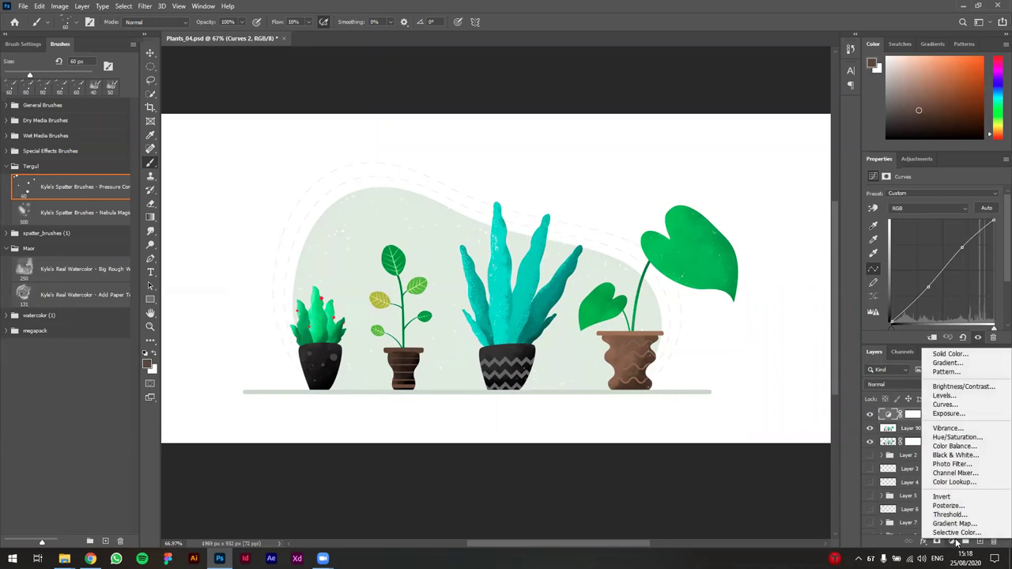
{"action": "left_click", "coordinate": [954, 482]}
{"action": "left_click", "coordinate": [940, 196]}
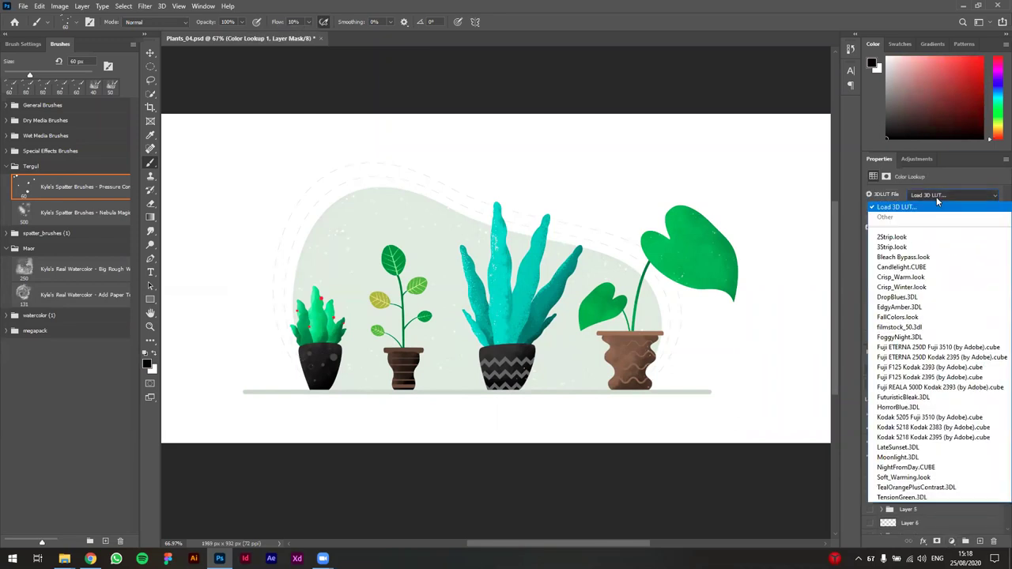
{"action": "left_click", "coordinate": [906, 240]}
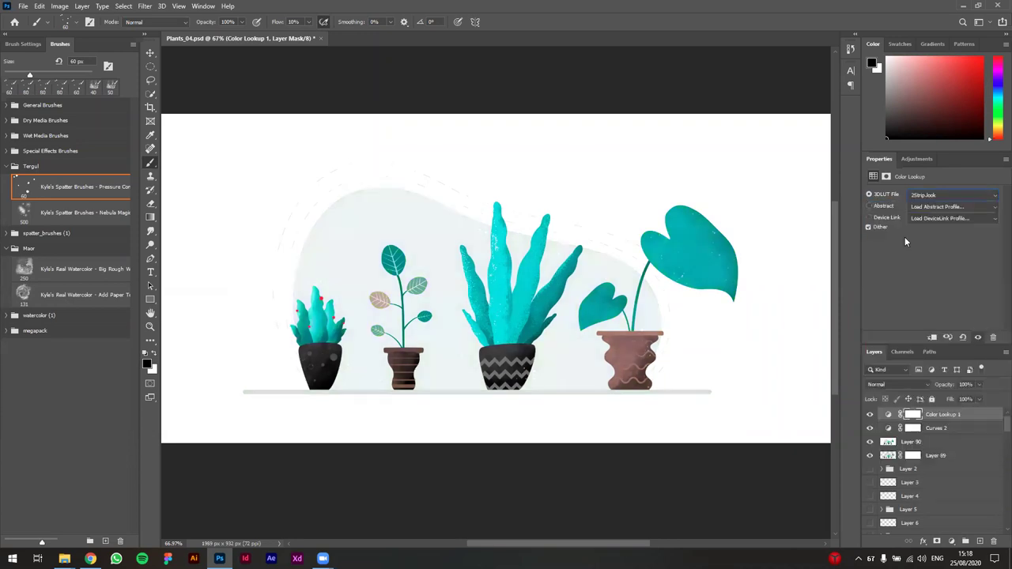
Step: Try successive 3D LUTs up to FoggyNight.3DL and set the Color Lookup layer's opacity to 54%
{"action": "key", "text": "Down"}
{"action": "key", "text": "Down"}
{"action": "key", "text": "Down"}
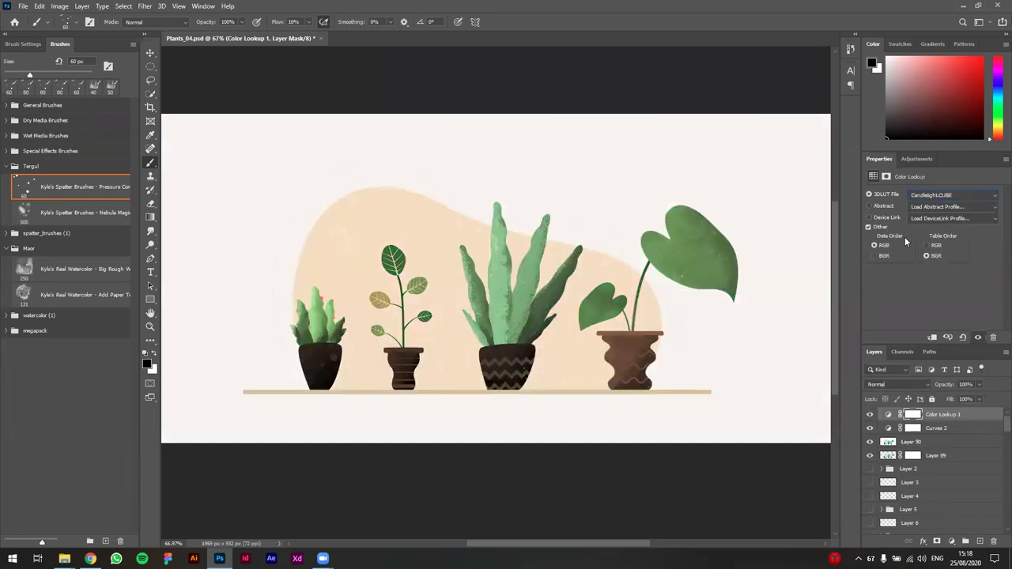
{"action": "key", "text": "Down"}
{"action": "key", "text": "Down"}
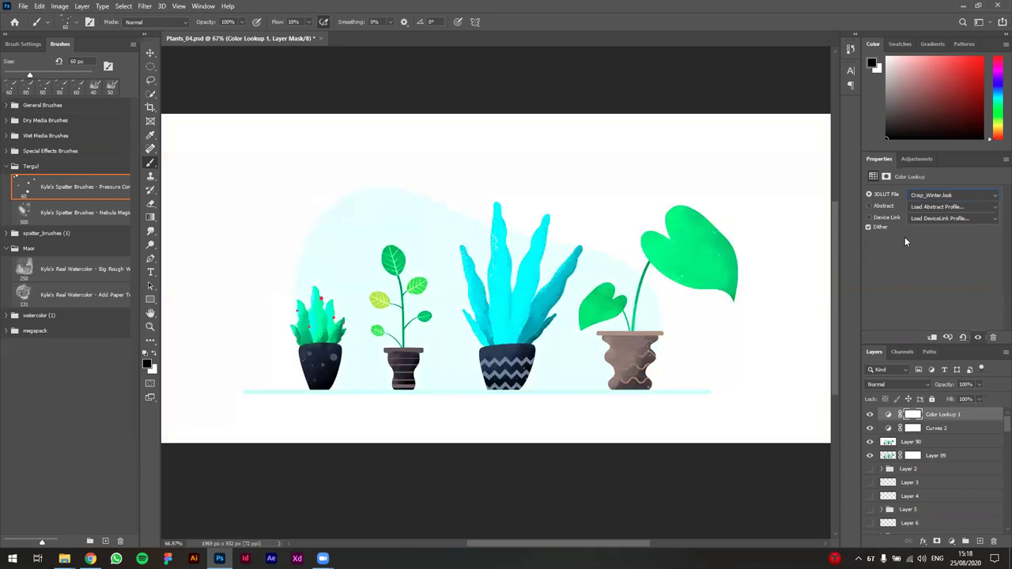
{"action": "key", "text": "Down"}
{"action": "key", "text": "Down"}
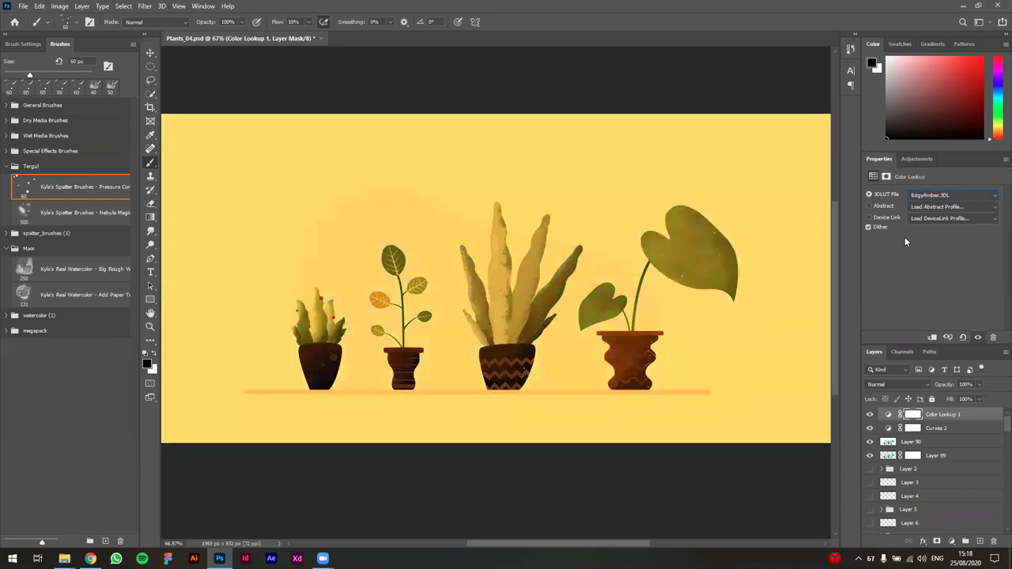
{"action": "key", "text": "Down"}
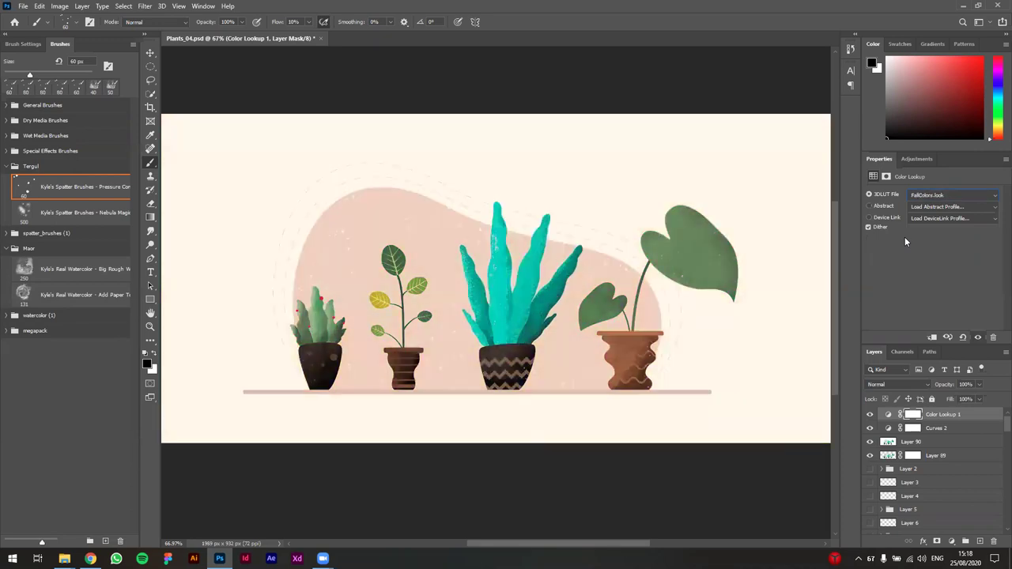
{"action": "key", "text": "Down"}
{"action": "key", "text": "Down"}
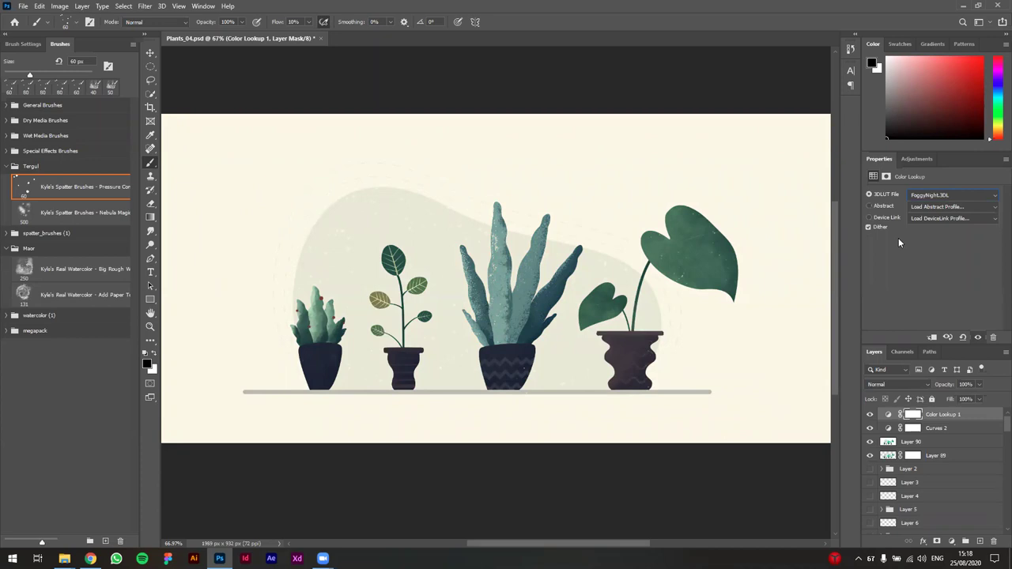
{"action": "left_click_drag", "start_coordinate": [942, 390], "coordinate": [918, 388]}
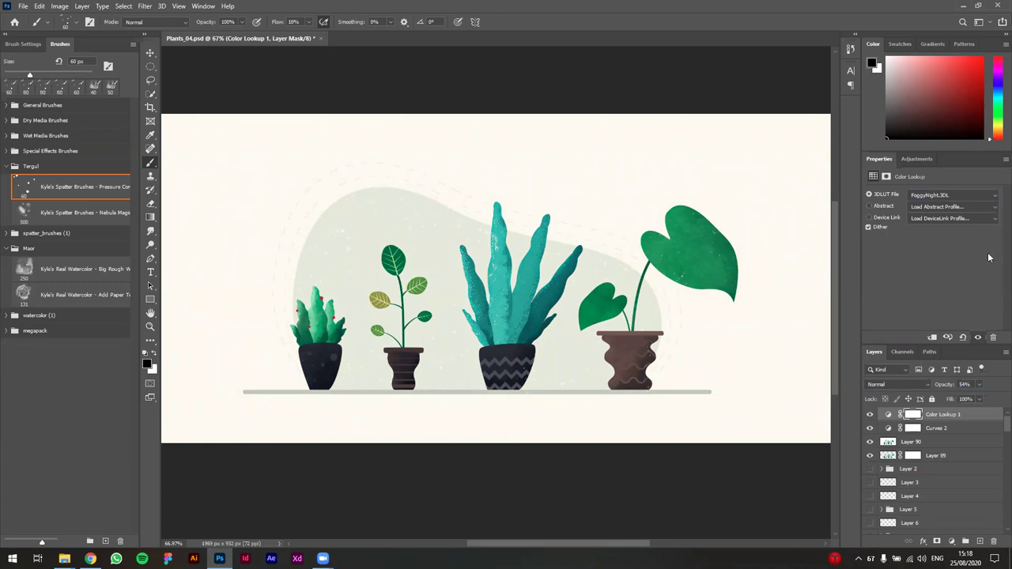
Step: Try the Fuji, Kodak and remaining 3D LUTs on the Color Lookup layer, settling on TealOrangePlusContrast.3DL
{"action": "left_click", "coordinate": [971, 195]}
{"action": "left_click", "coordinate": [921, 348]}
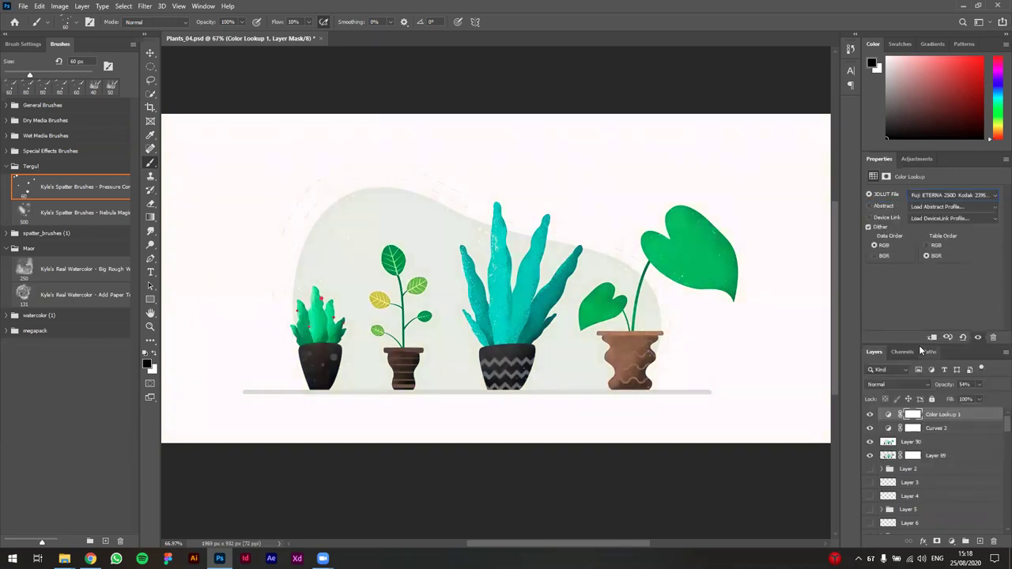
{"action": "key", "text": "Down"}
{"action": "key", "text": "Down"}
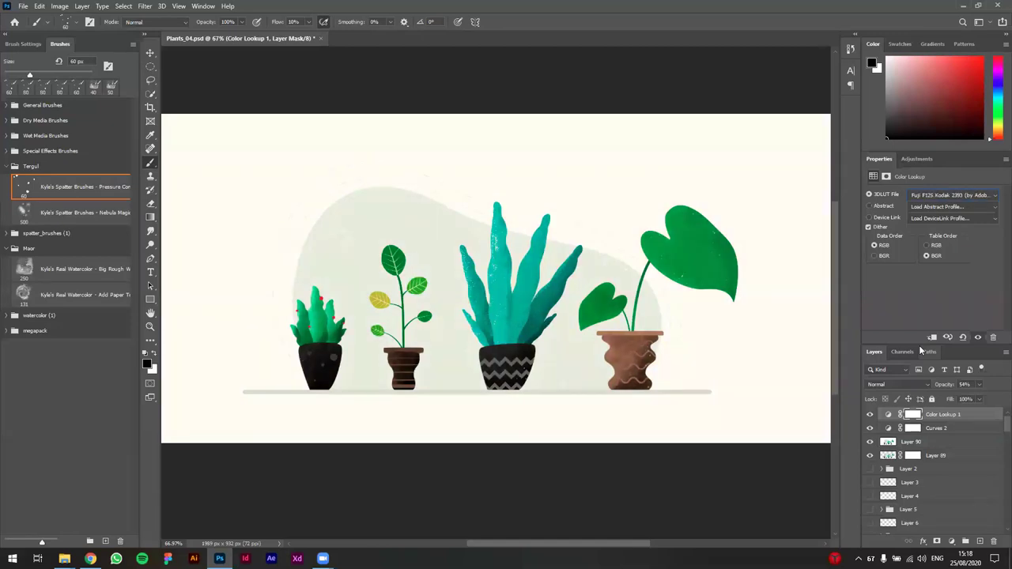
{"action": "key", "text": "Down"}
{"action": "key", "text": "Down"}
{"action": "key", "text": "Down"}
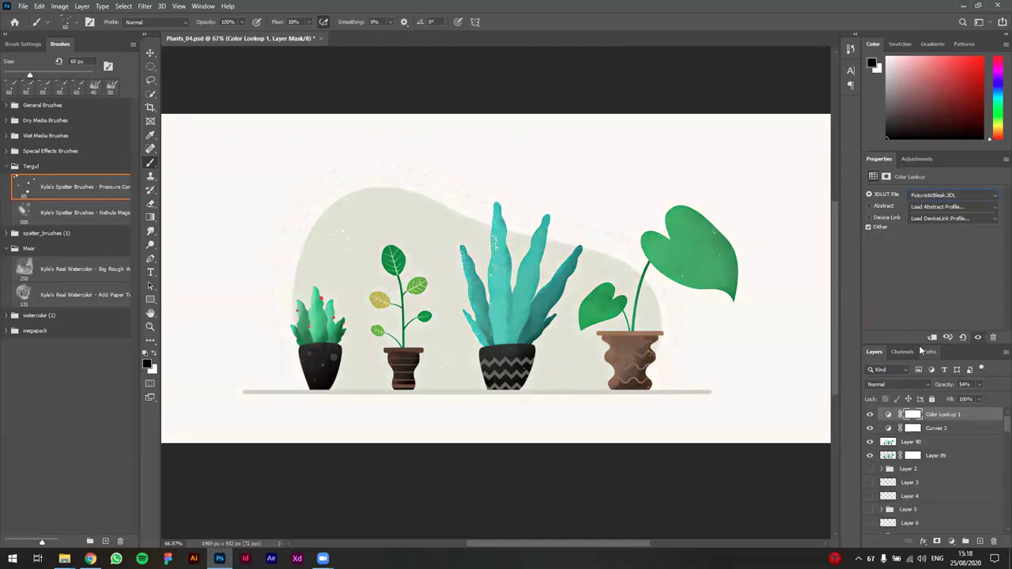
{"action": "key", "text": "Down"}
{"action": "key", "text": "Down"}
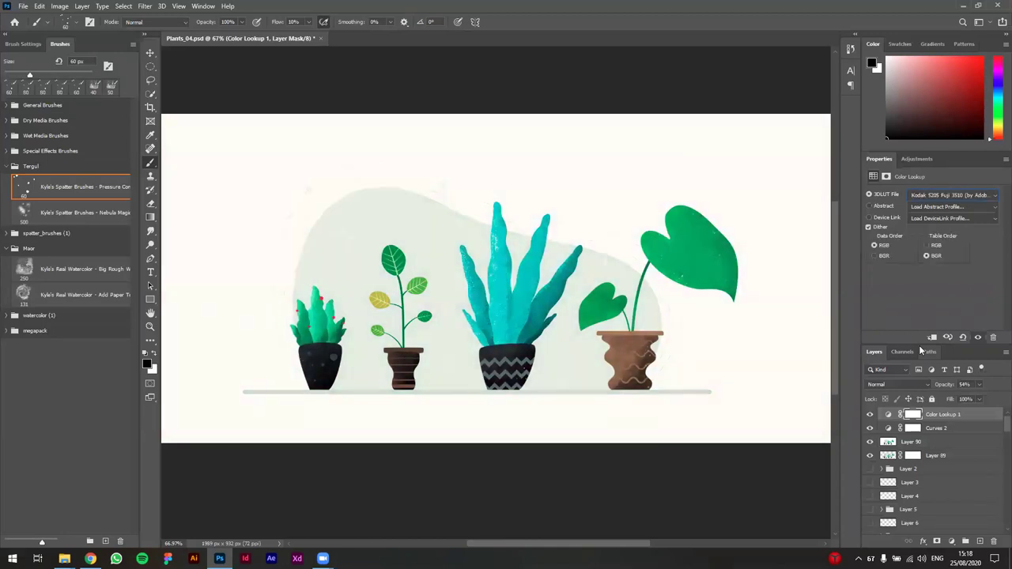
{"action": "key", "text": "Down"}
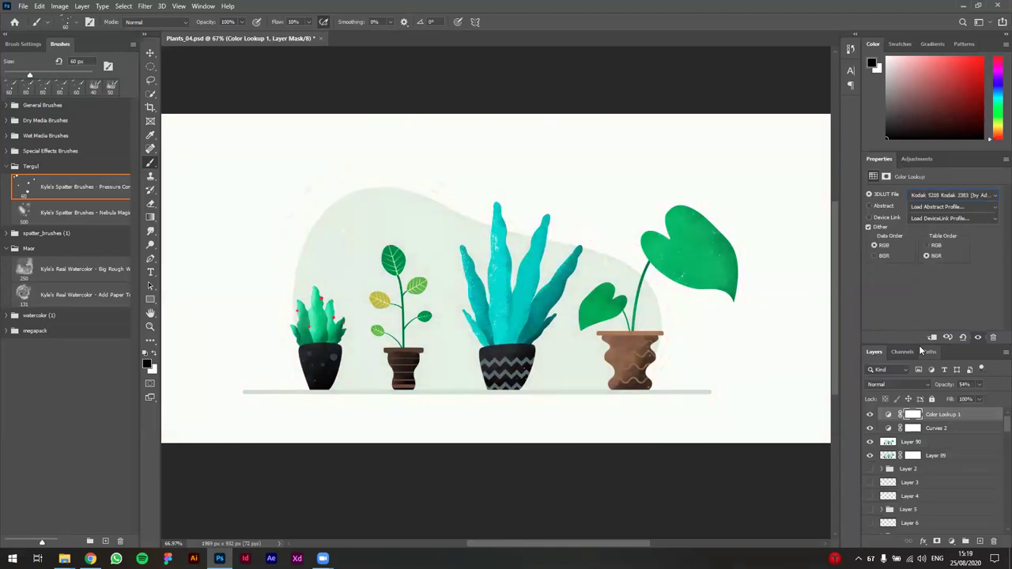
{"action": "key", "text": "Down"}
{"action": "key", "text": "Down"}
{"action": "key", "text": "Down"}
{"action": "key", "text": "Down"}
{"action": "key", "text": "Down"}
{"action": "key", "text": "Down"}
{"action": "key", "text": "Down"}
{"action": "key", "text": "Up"}
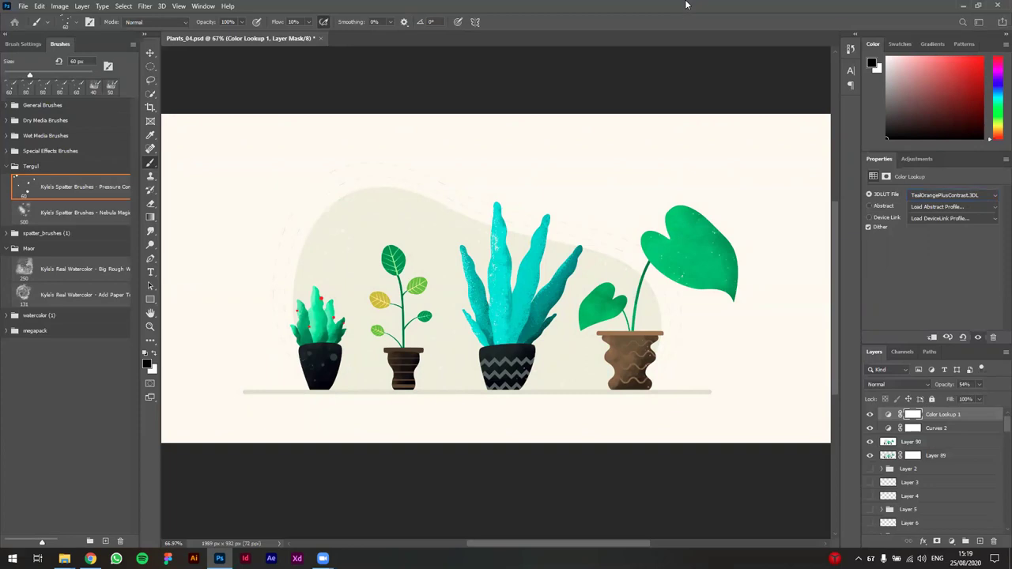
Step: Review the Export As settings for a JPG at 100% quality and close them without exporting
{"action": "key", "text": "ctrl+alt+shift+w"}
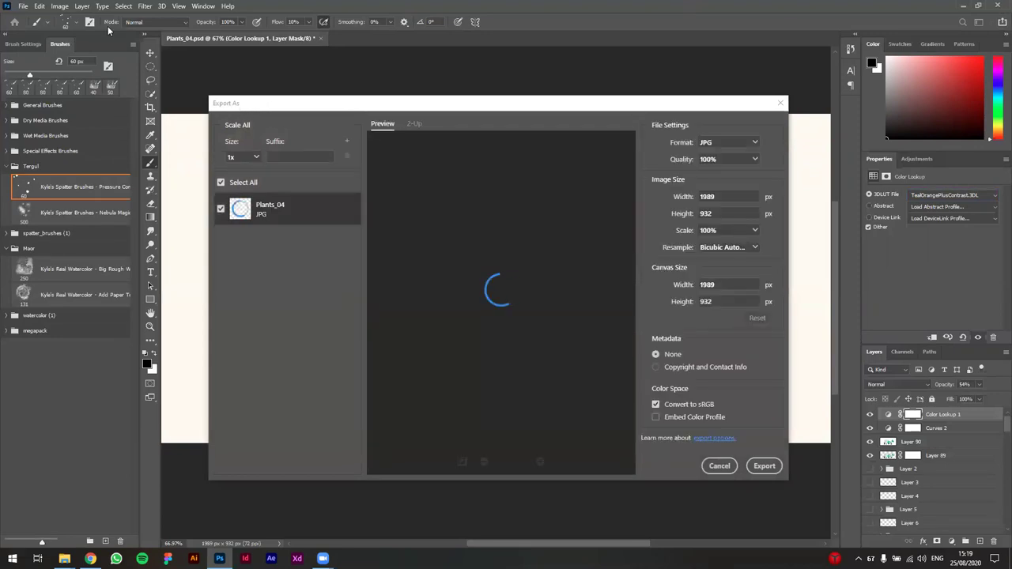
{"action": "left_click_drag", "start_coordinate": [359, 99], "coordinate": [326, 87]}
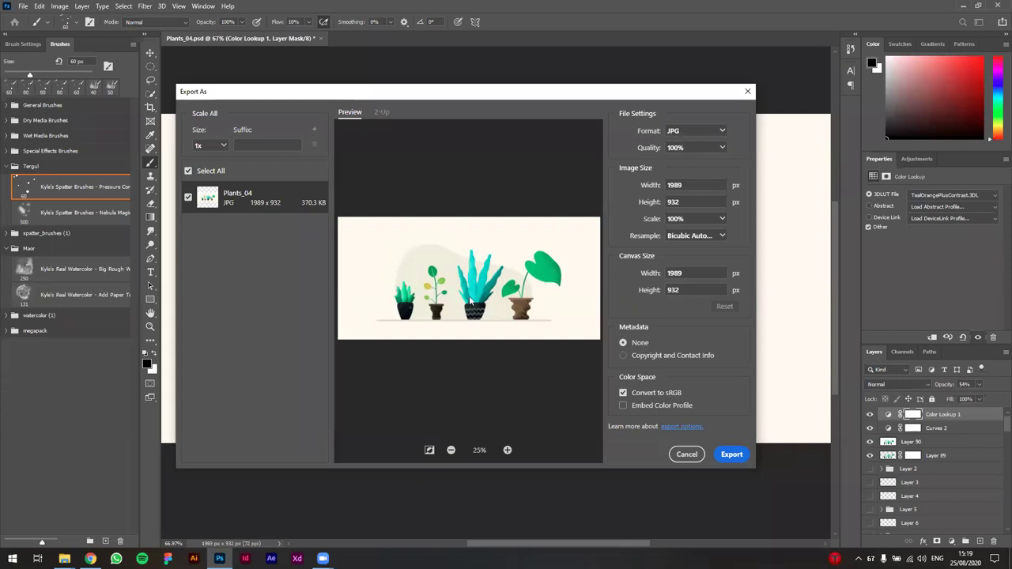
{"action": "left_click", "coordinate": [687, 454]}
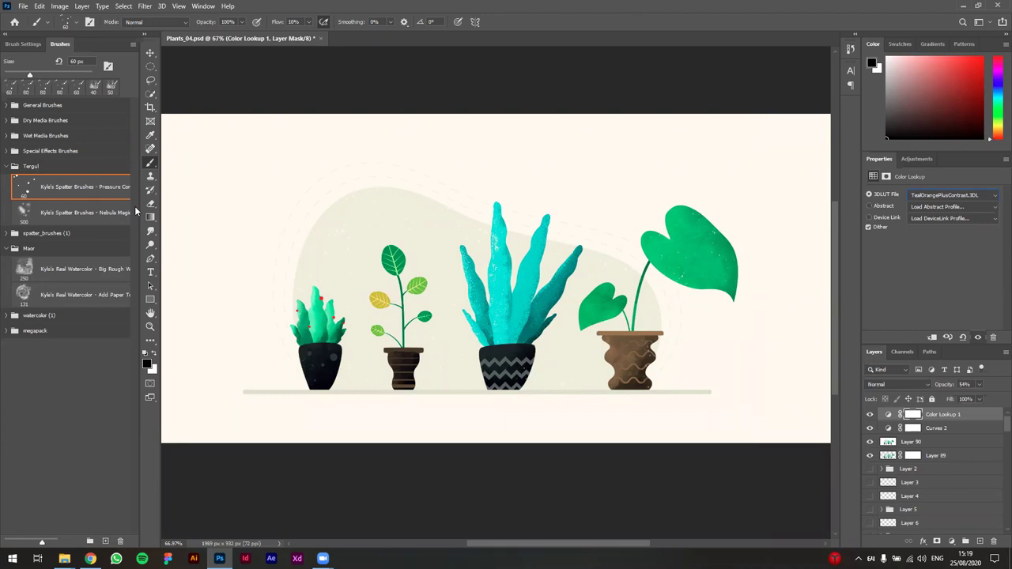
Step: Look over the lower layers and the brush options, including Get More Brushes, without choosing anything
{"action": "scroll", "coordinate": [938, 481], "scroll_direction": "down", "scroll_amount": 3}
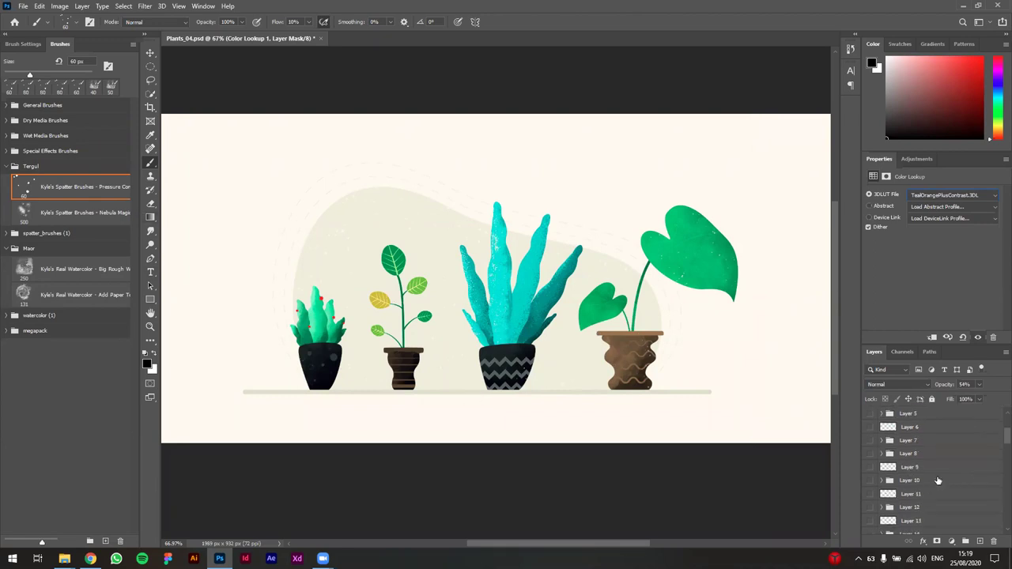
{"action": "left_click", "coordinate": [133, 45]}
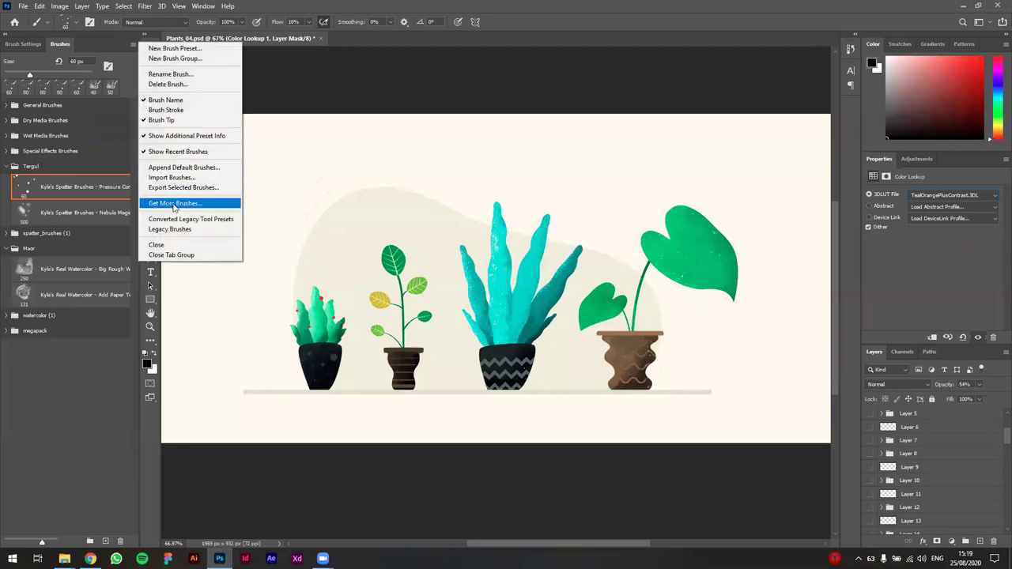
{"action": "left_click", "coordinate": [500, 5]}
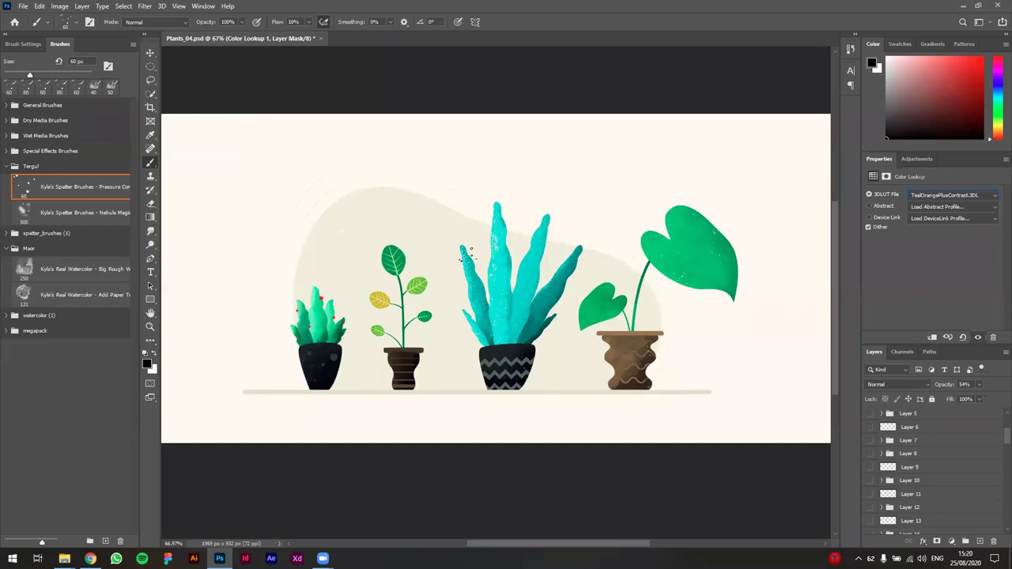